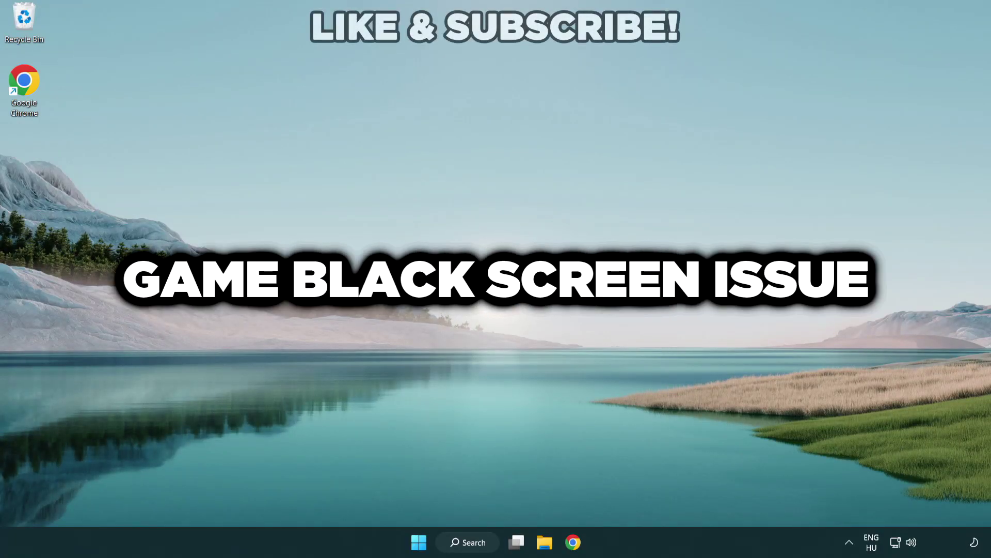
# Search Windows for 'device manager' and launch Device Manager from the best match.
pyautogui.click(472, 542)
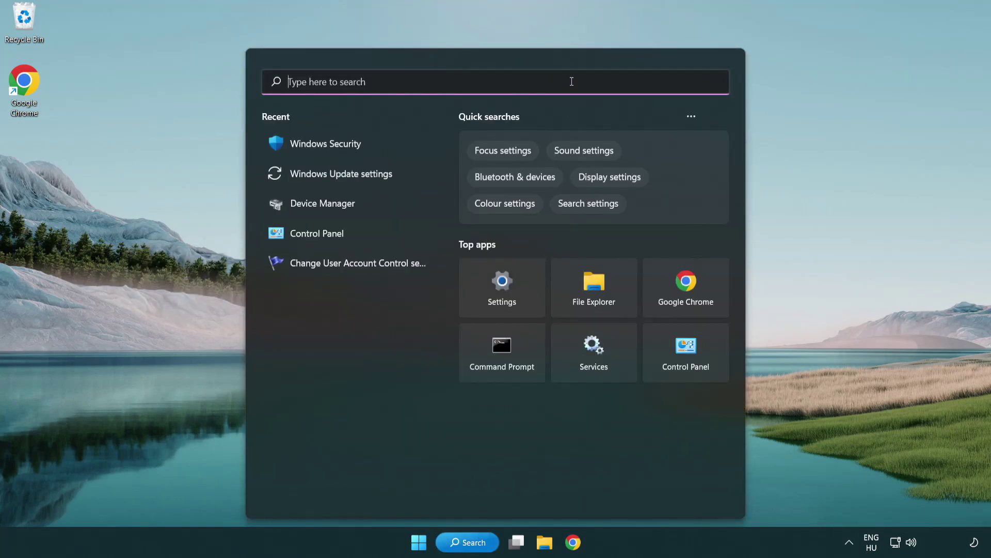
pyautogui.write('device m')
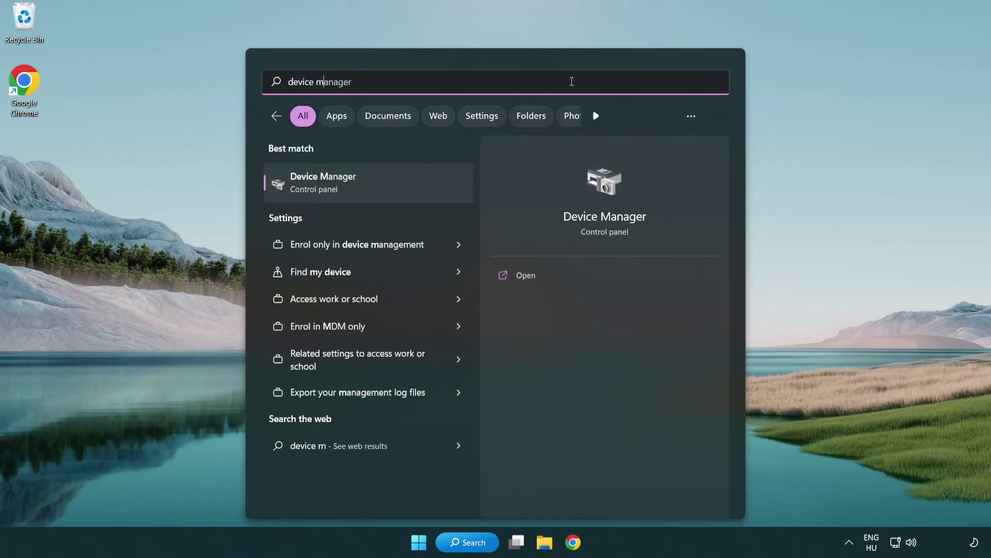
pyautogui.write('anager')
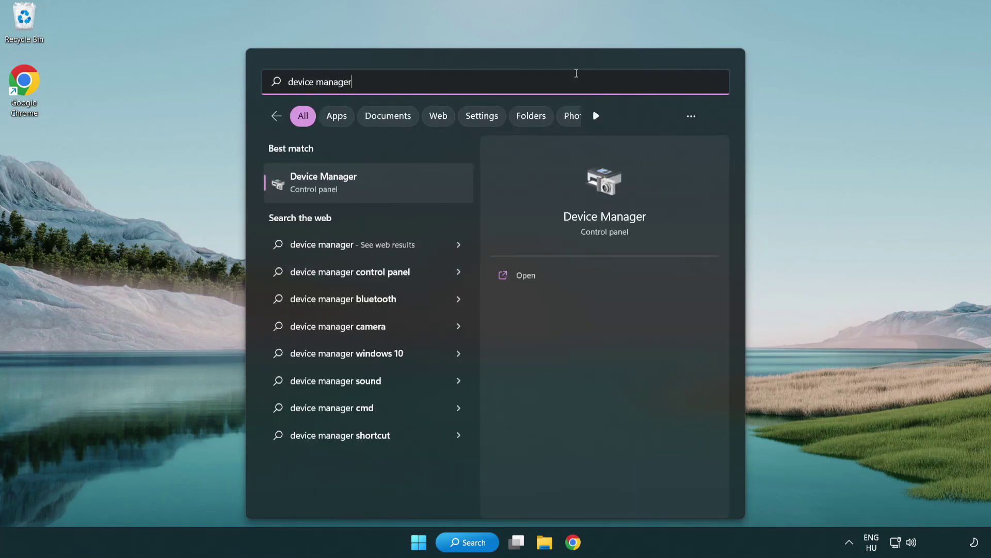
pyautogui.click(397, 188)
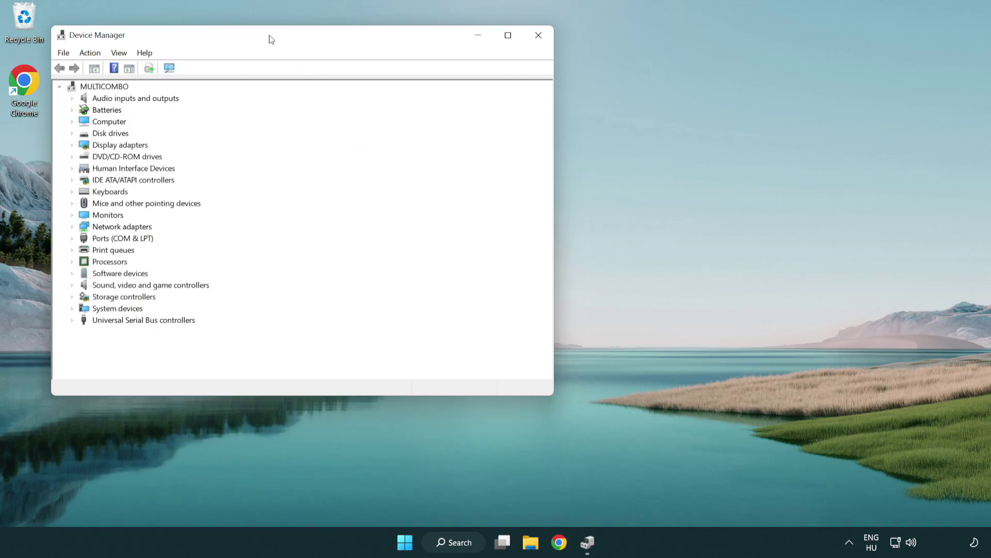
# Centre Device Manager, expand Display adapters and bring up the VMware SVGA 3D adapter's actions.
pyautogui.moveTo(271, 39); pyautogui.dragTo(436, 100)
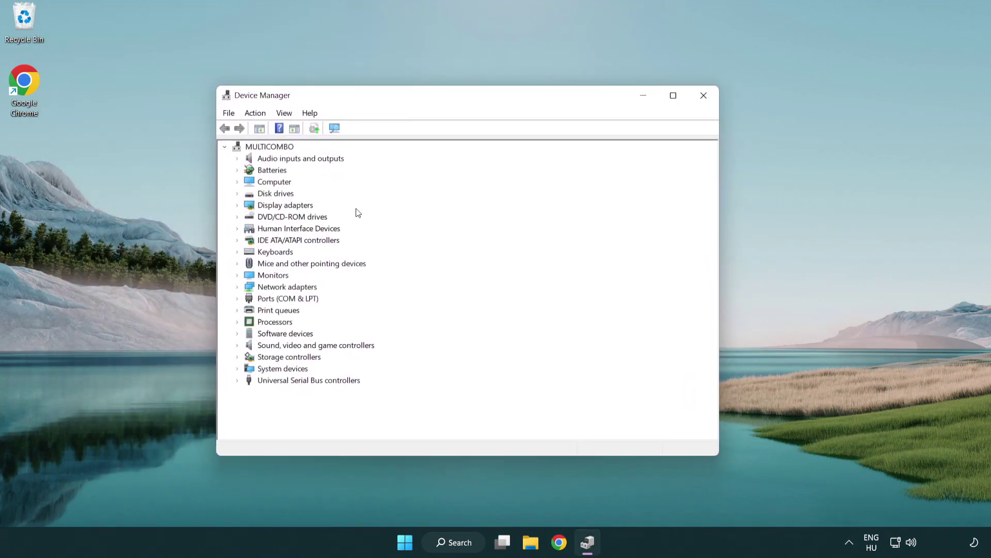
pyautogui.click(274, 206)
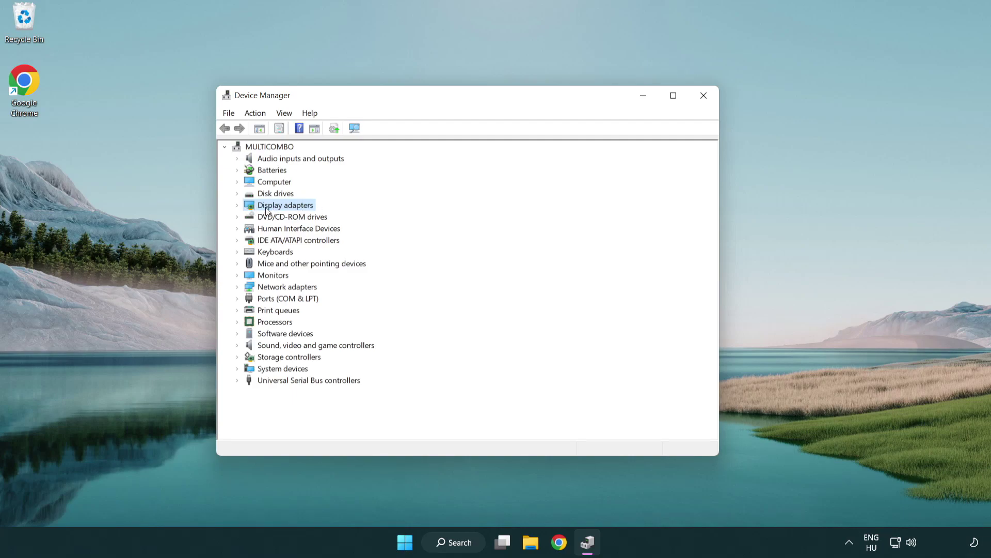
pyautogui.click(237, 206)
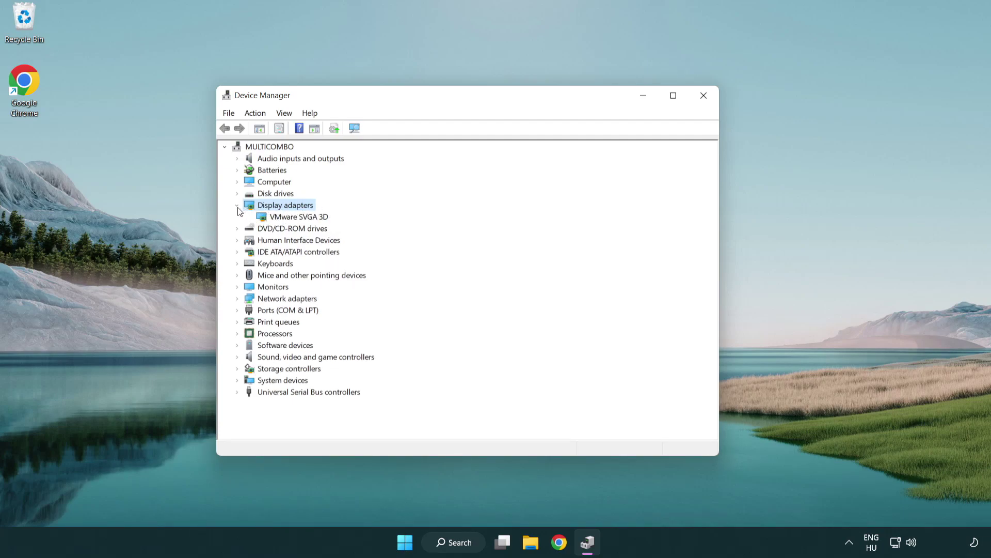
pyautogui.click(295, 217)
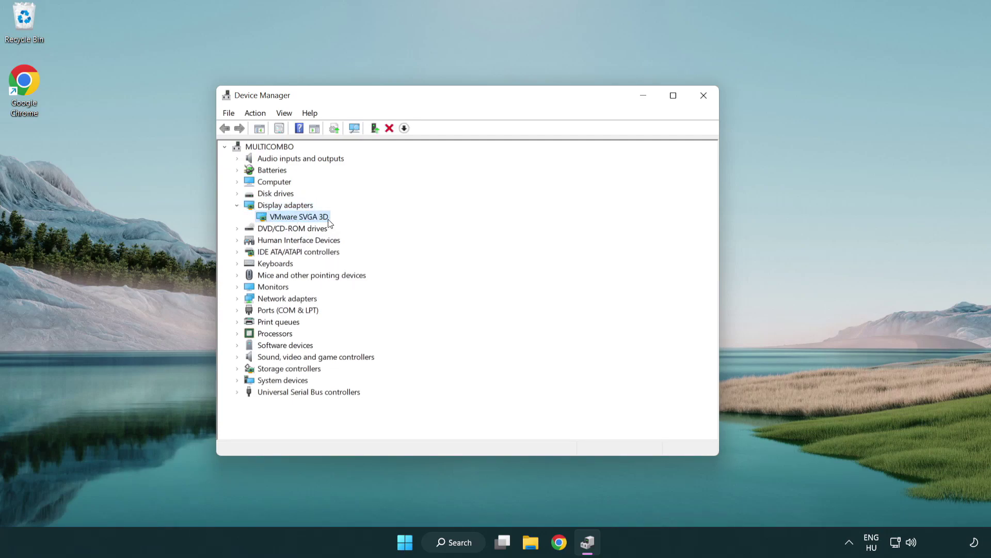
pyautogui.rightClick(295, 220)
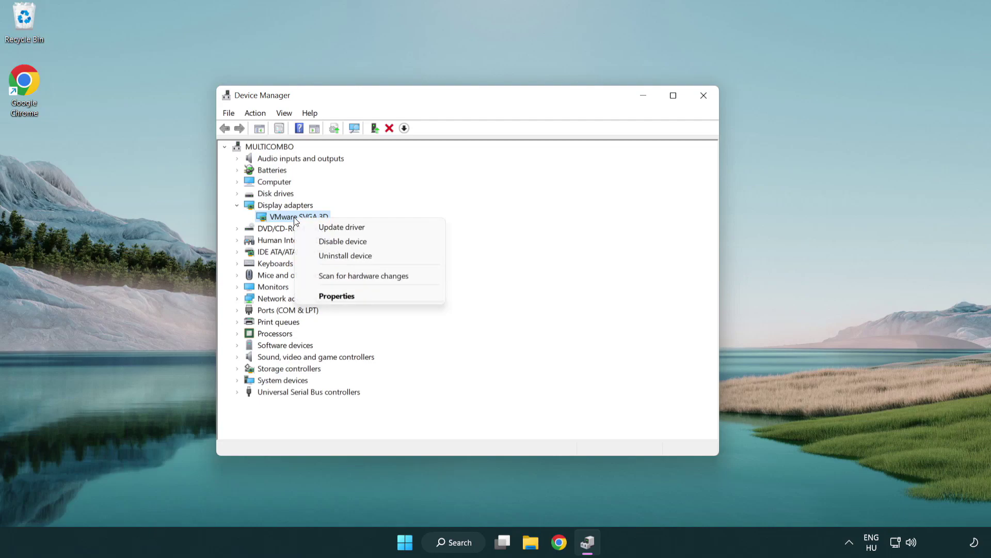
# Search automatically for a VMware SVGA 3D driver update and close the wizard once the best driver is confirmed installed.
pyautogui.click(390, 227)
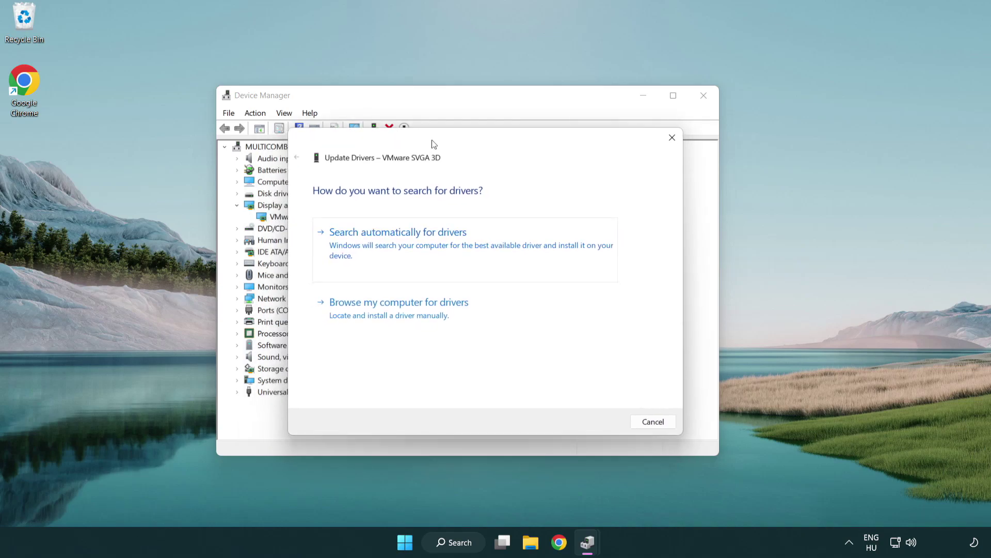
pyautogui.moveTo(409, 154); pyautogui.dragTo(429, 147)
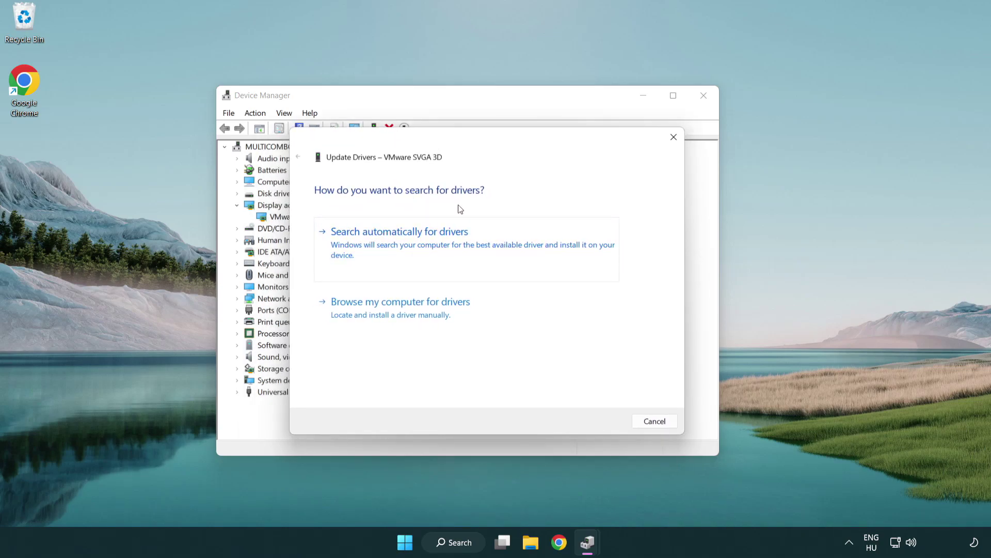
pyautogui.click(437, 243)
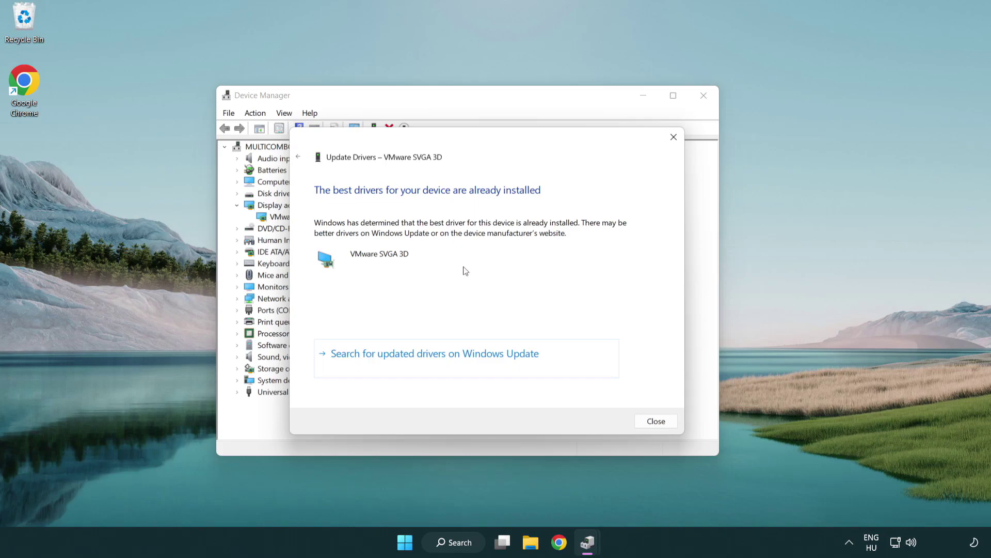
pyautogui.click(656, 421)
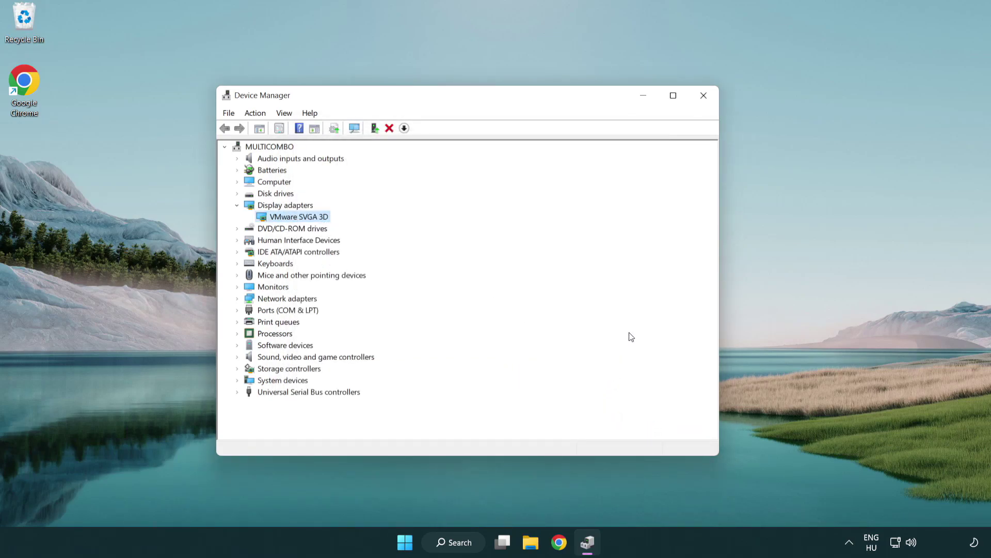
# Close Device Manager and search Windows for 'update'.
pyautogui.click(705, 97)
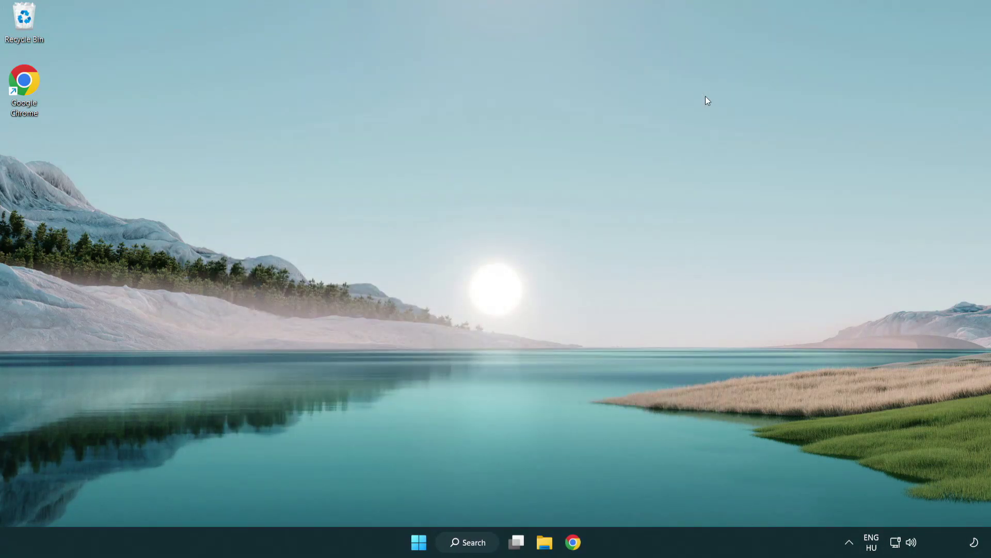
pyautogui.click(474, 542)
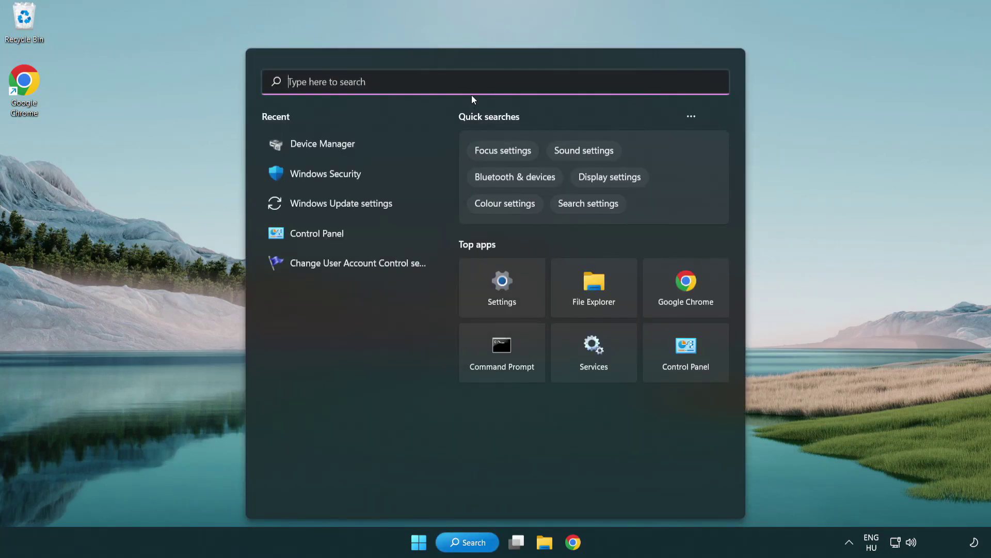
pyautogui.write('u')
pyautogui.write('pdate')
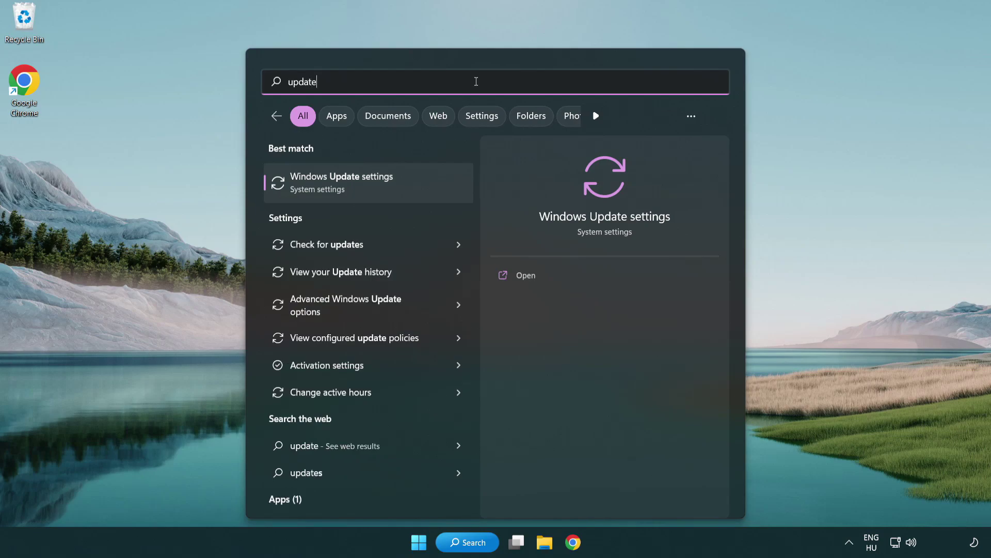
# Run Check for updates in Windows Update, confirm it's up to date, and close Settings.
pyautogui.click(385, 186)
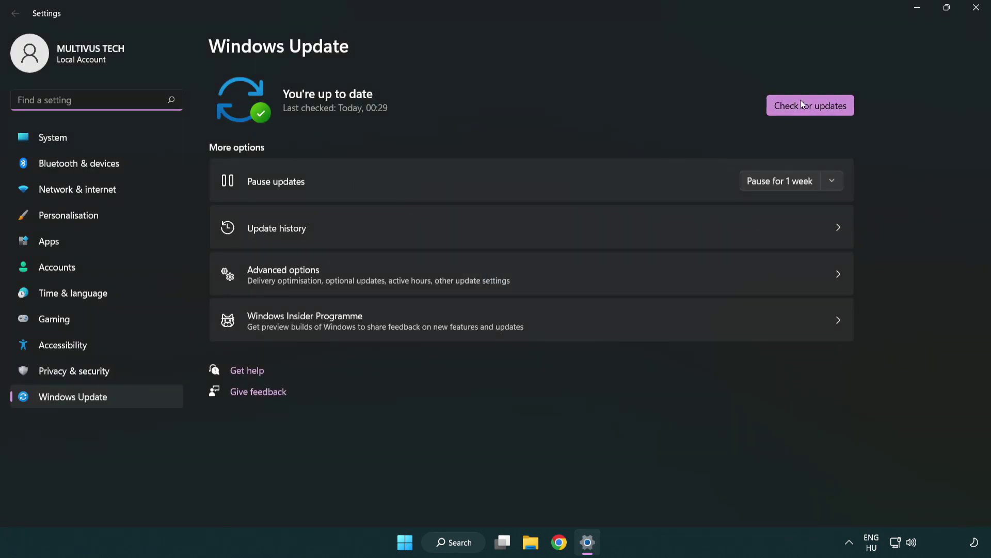
pyautogui.click(828, 113)
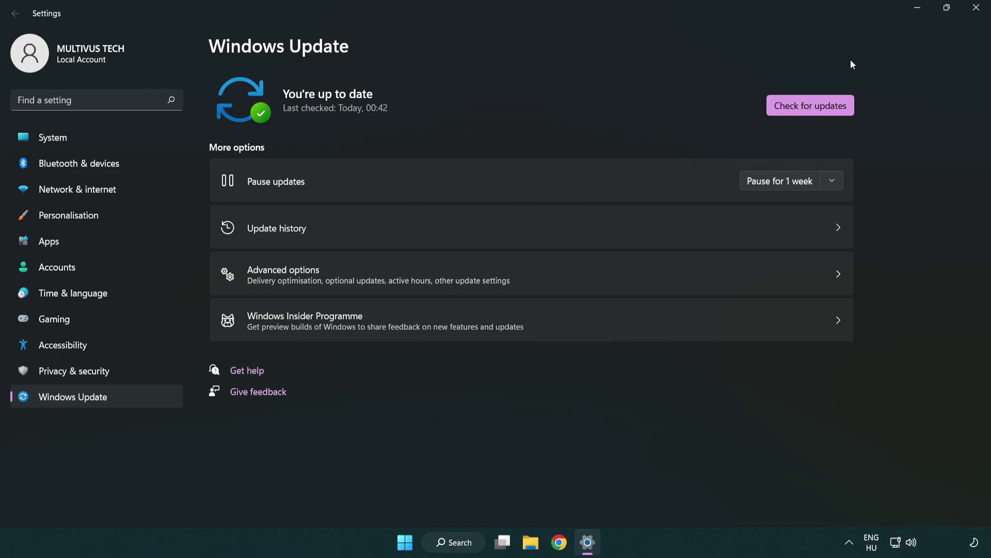
pyautogui.click(972, 15)
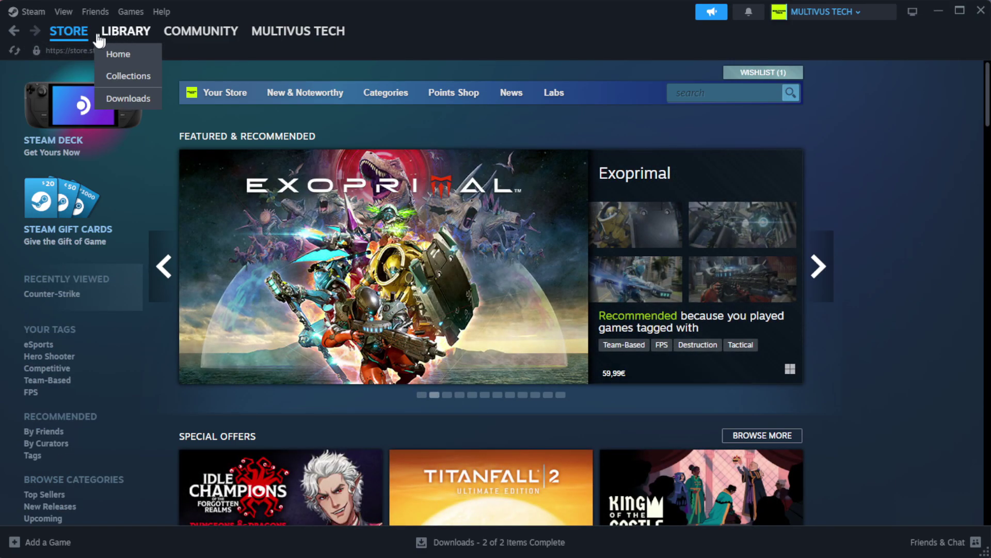
# Open Properties for YOUR NOT WORKING GAME from the Steam library.
pyautogui.click(144, 56)
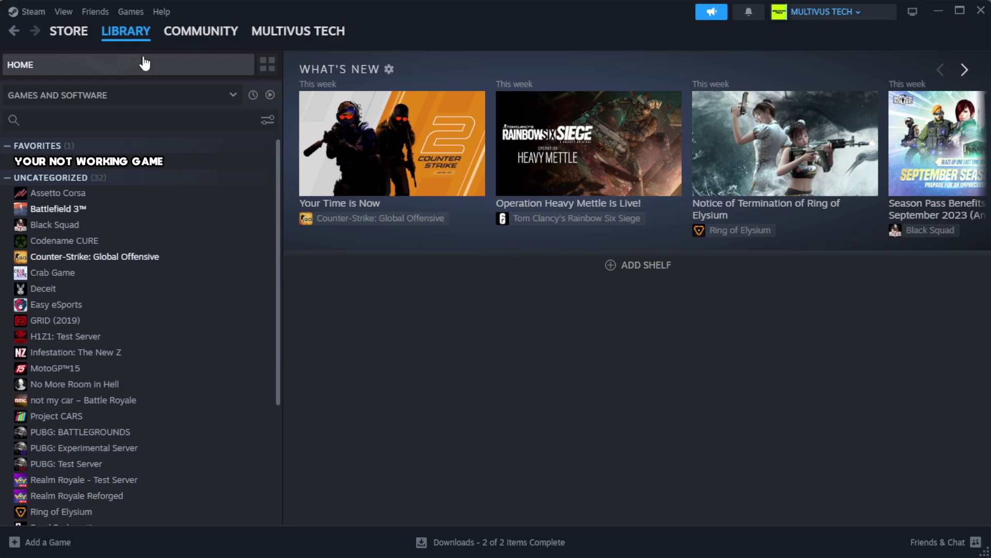
pyautogui.rightClick(245, 164)
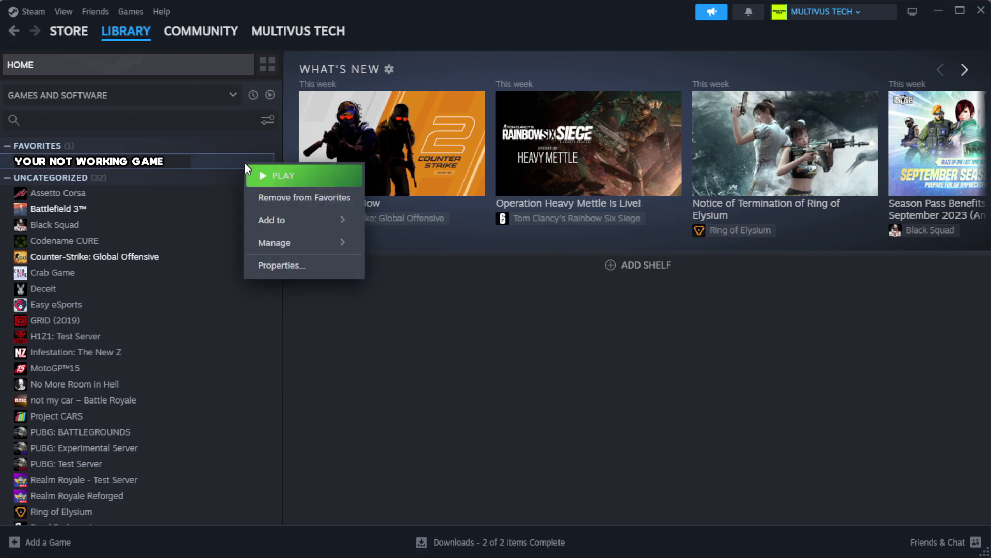
pyautogui.click(313, 268)
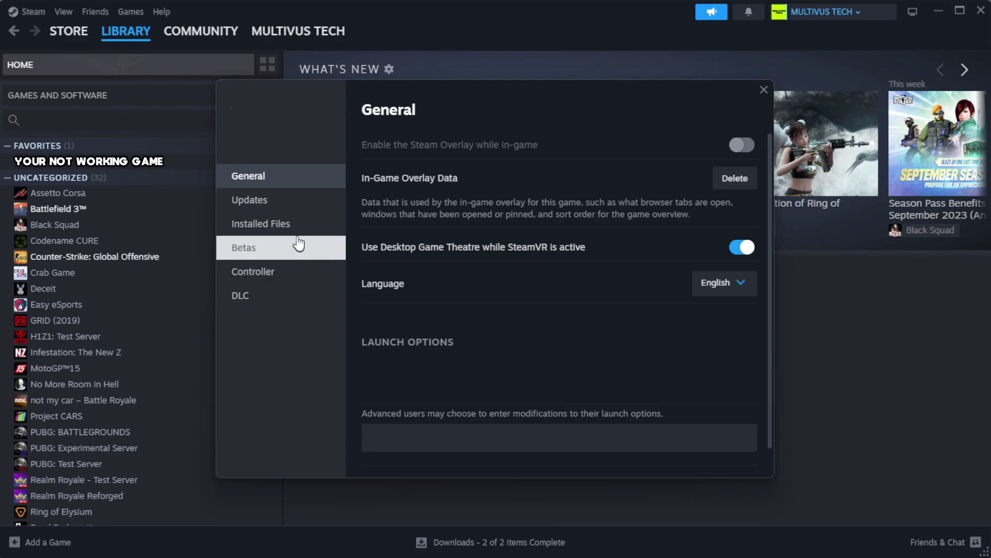
# Verify integrity of the game's installed files, with all 1039 files validated.
pyautogui.click(326, 236)
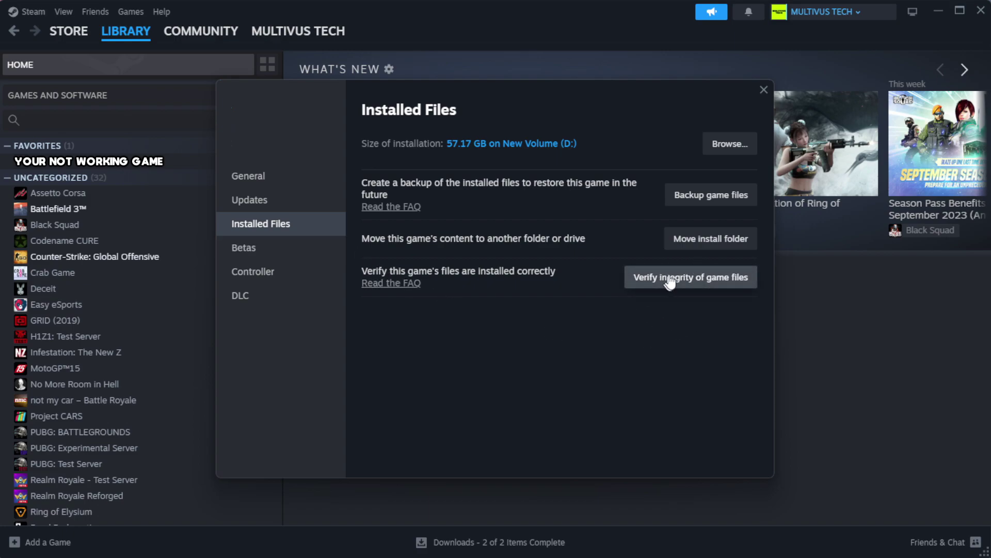
pyautogui.click(696, 281)
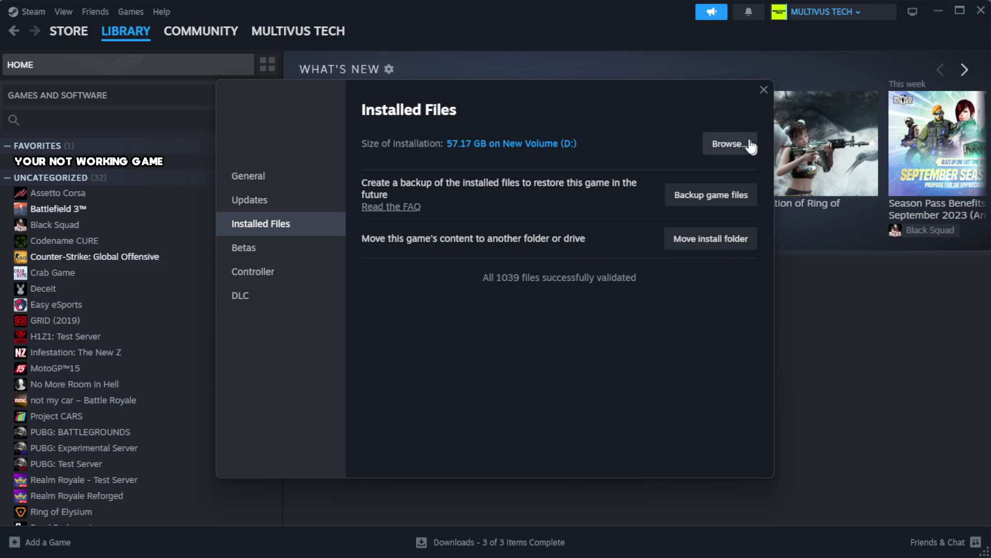
# Open Properties of the YOUR NOT WORKING GAME shortcut in the game's install folder.
pyautogui.click(729, 144)
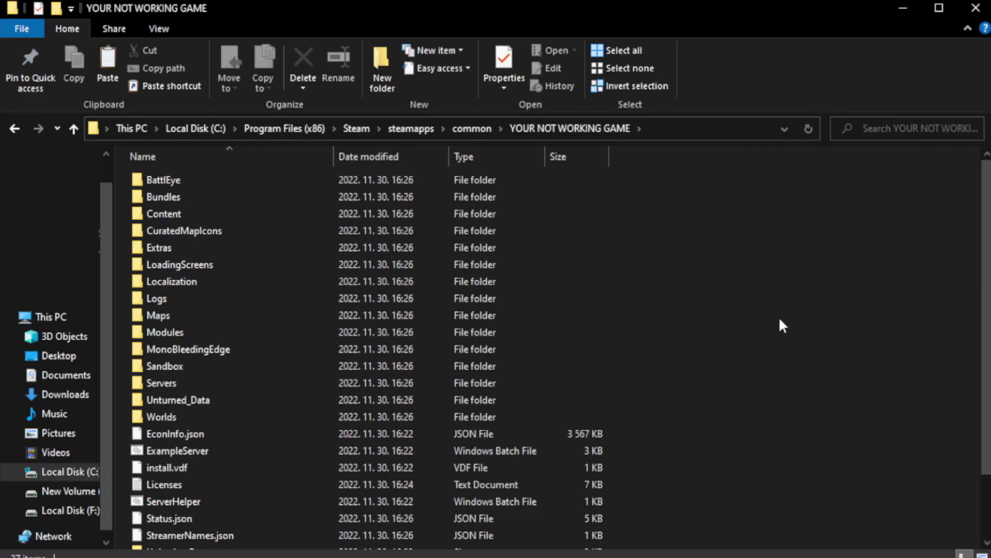
pyautogui.scroll(-1, 987, 372)
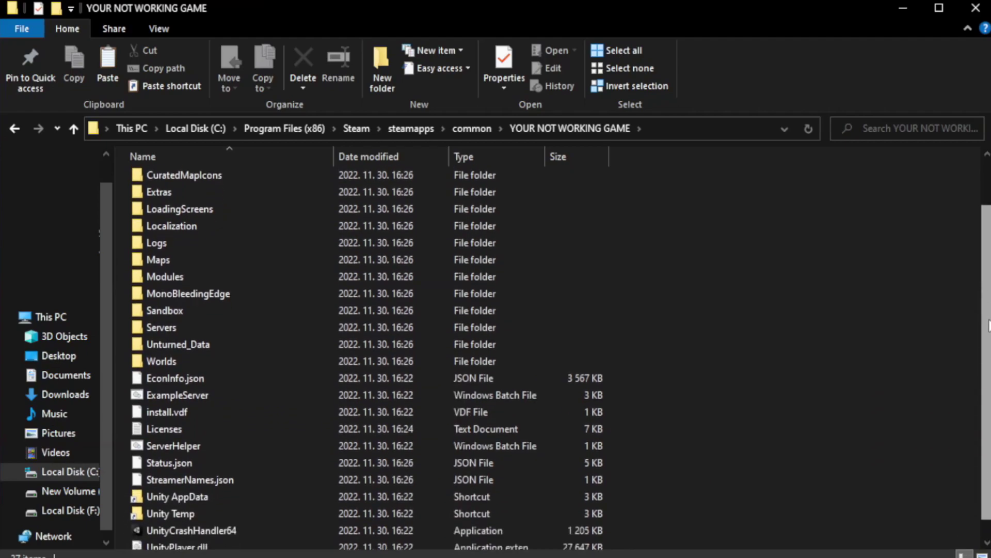
pyautogui.scroll(-1, 987, 372)
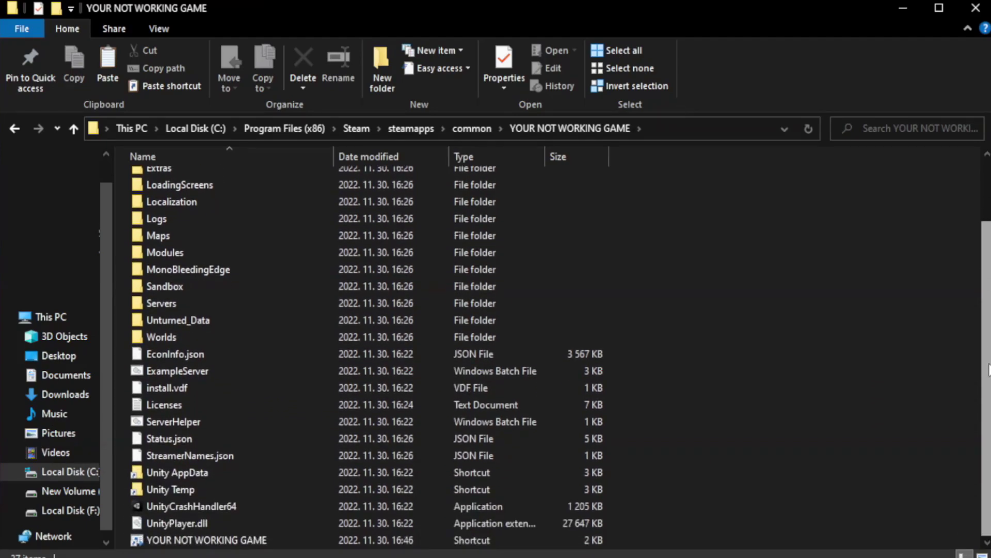
pyautogui.click(359, 540)
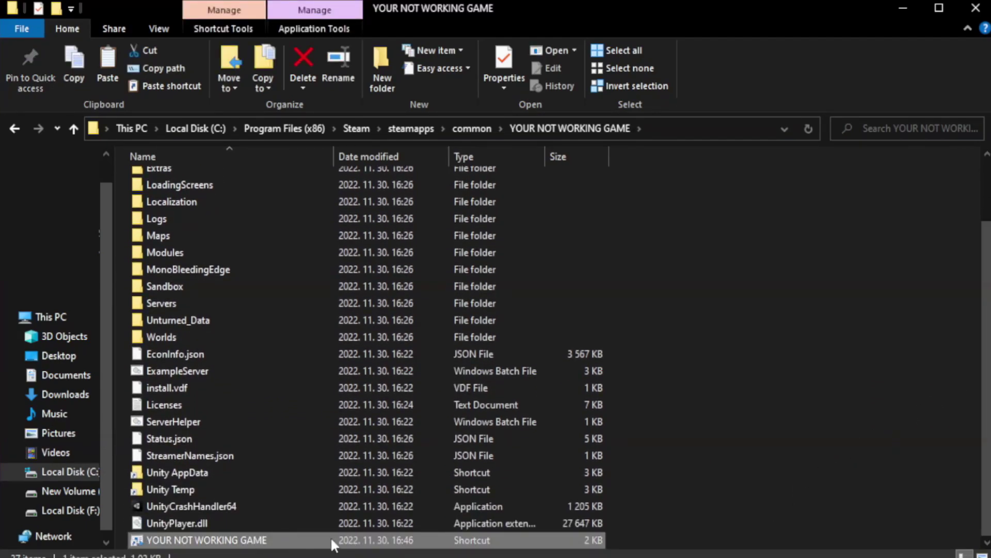
pyautogui.rightClick(331, 540)
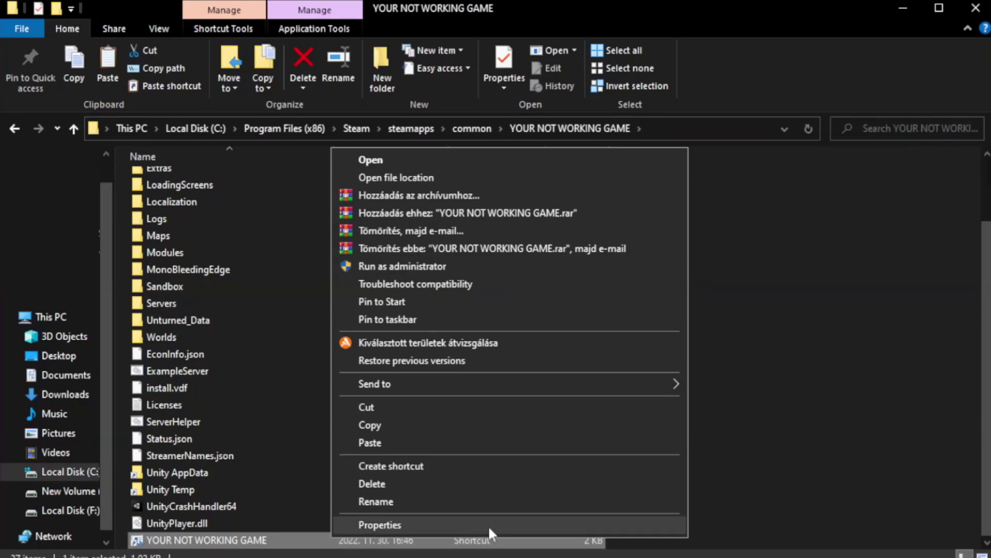
pyautogui.click(505, 524)
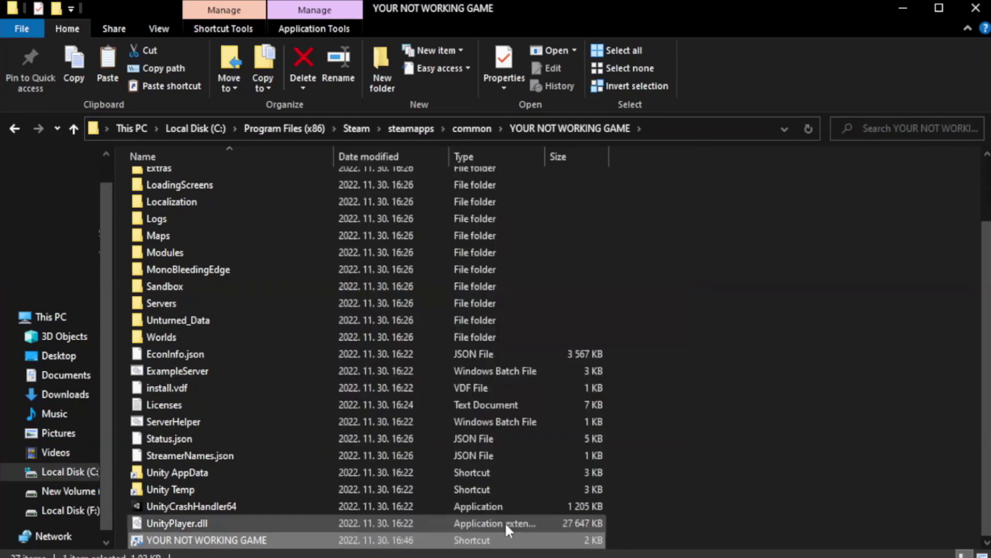
pyautogui.moveTo(495, 279); pyautogui.dragTo(498, 102)
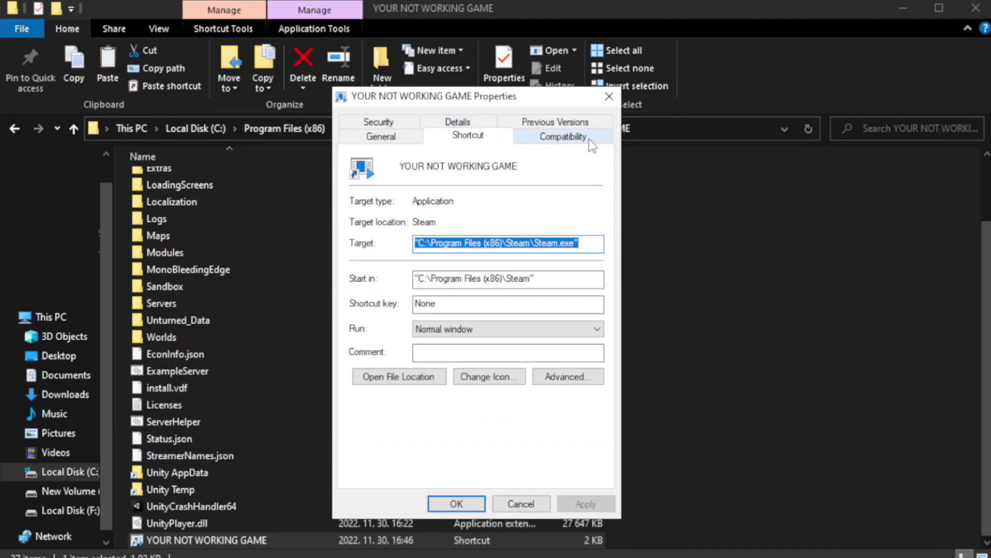
# Set the shortcut to Windows 8 compatibility mode, fullscreen optimizations off, run as administrator, and apply.
pyautogui.click(558, 141)
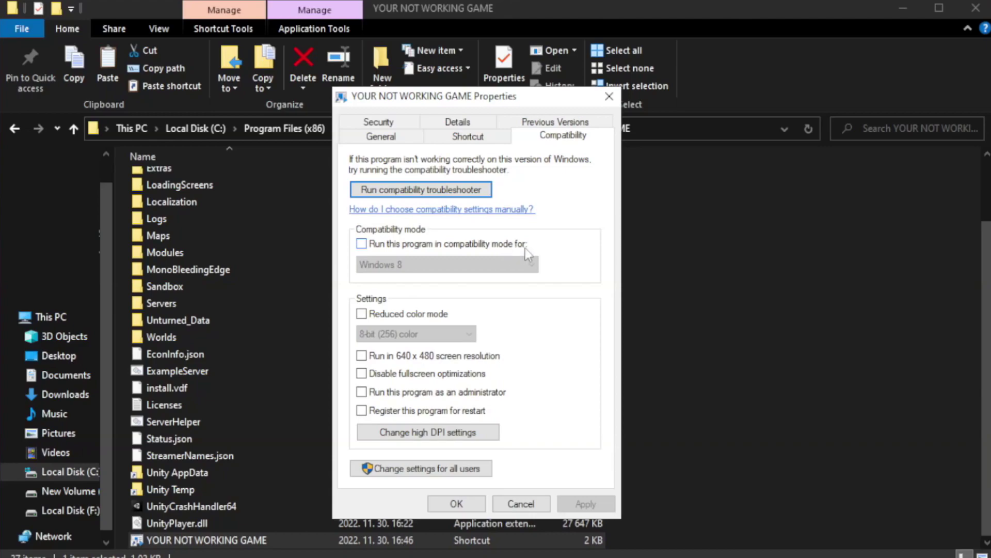
pyautogui.click(392, 244)
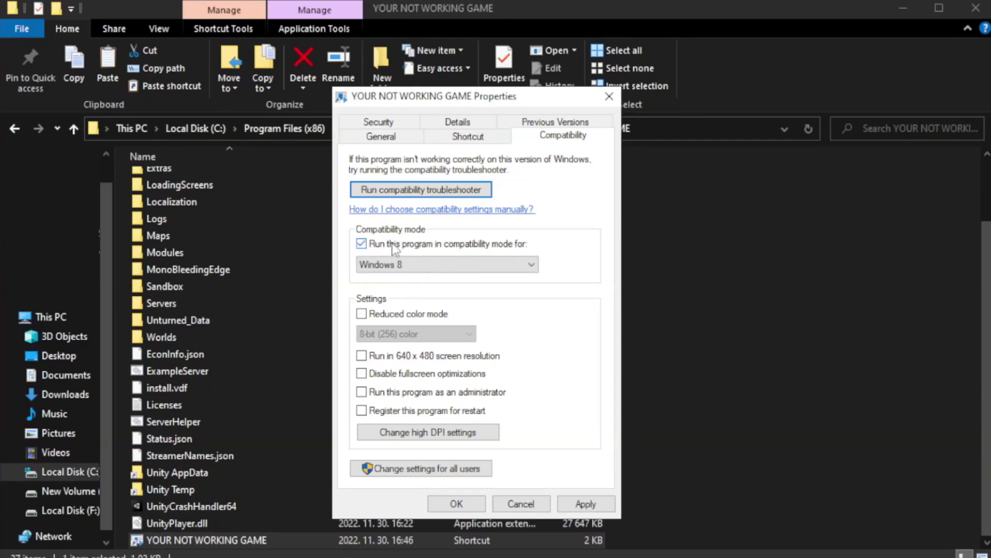
pyautogui.click(446, 265)
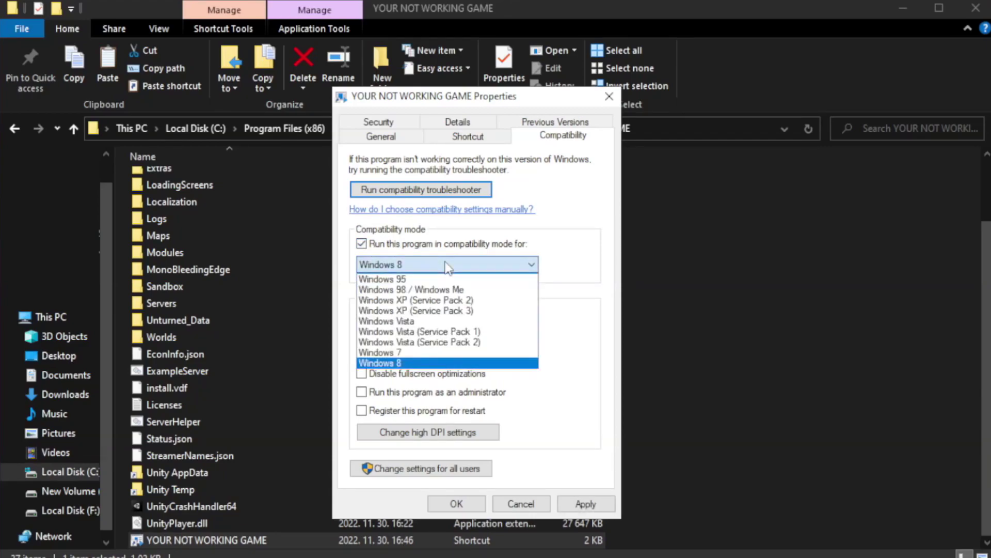
pyautogui.click(419, 363)
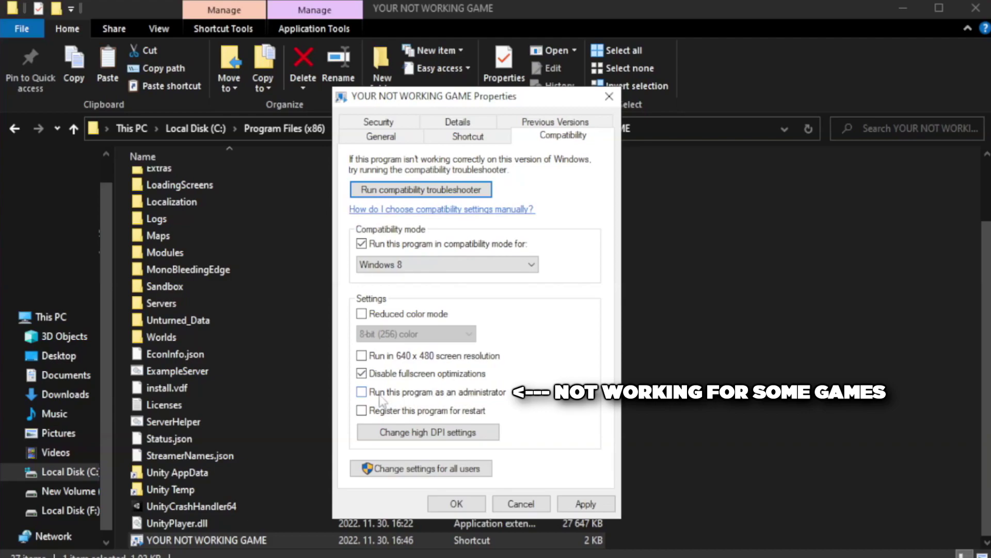
pyautogui.click(389, 398)
pyautogui.click(586, 503)
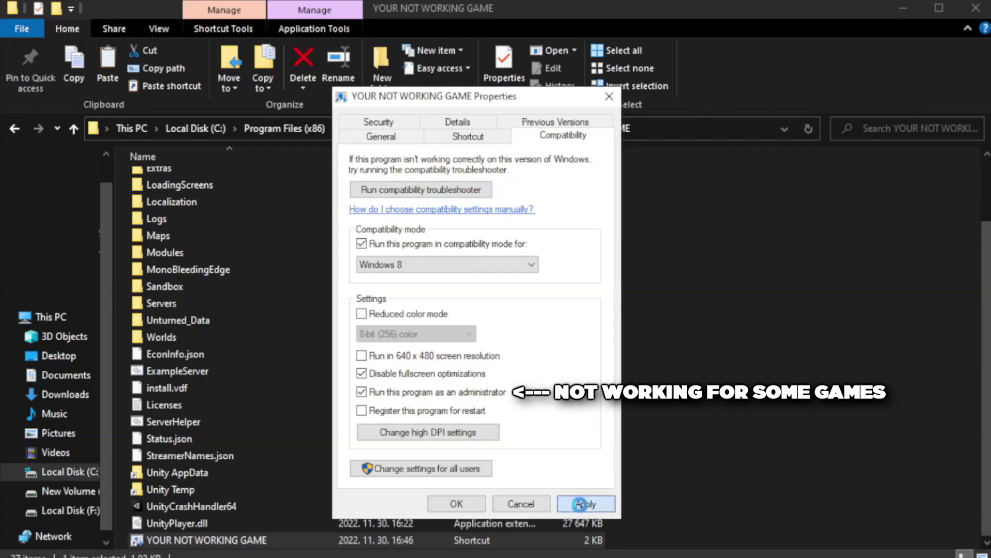
pyautogui.click(455, 508)
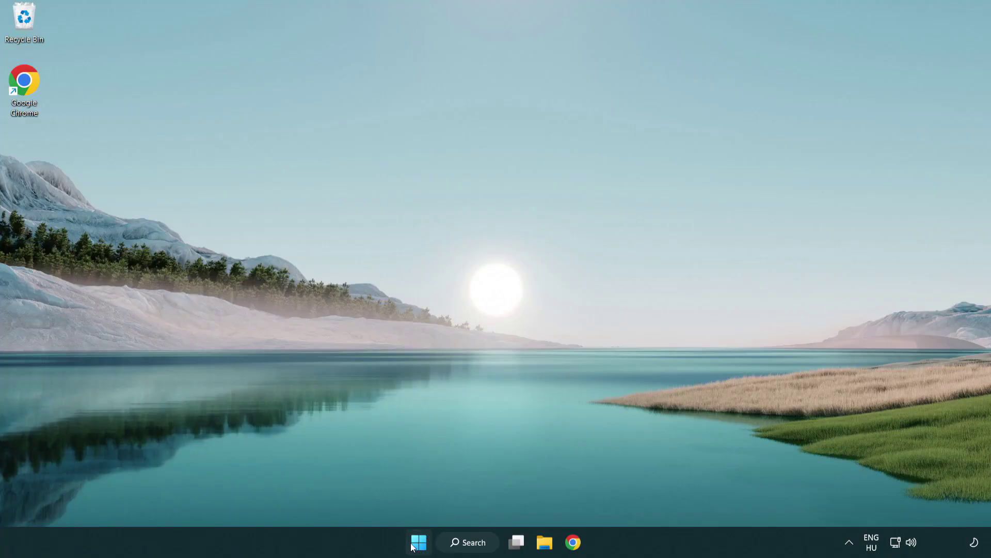
# Open Task Manager on its Startup apps list.
pyautogui.rightClick(419, 546)
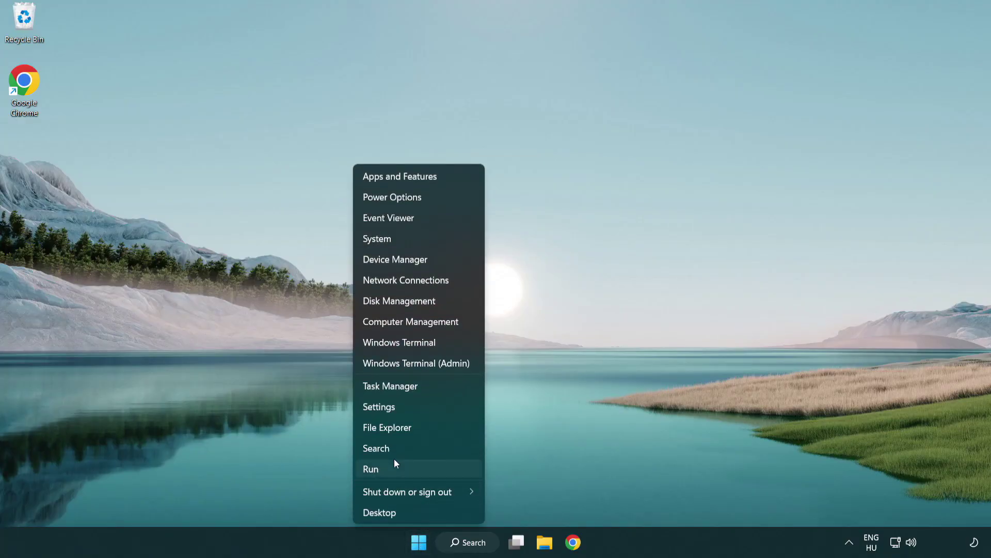
pyautogui.click(437, 388)
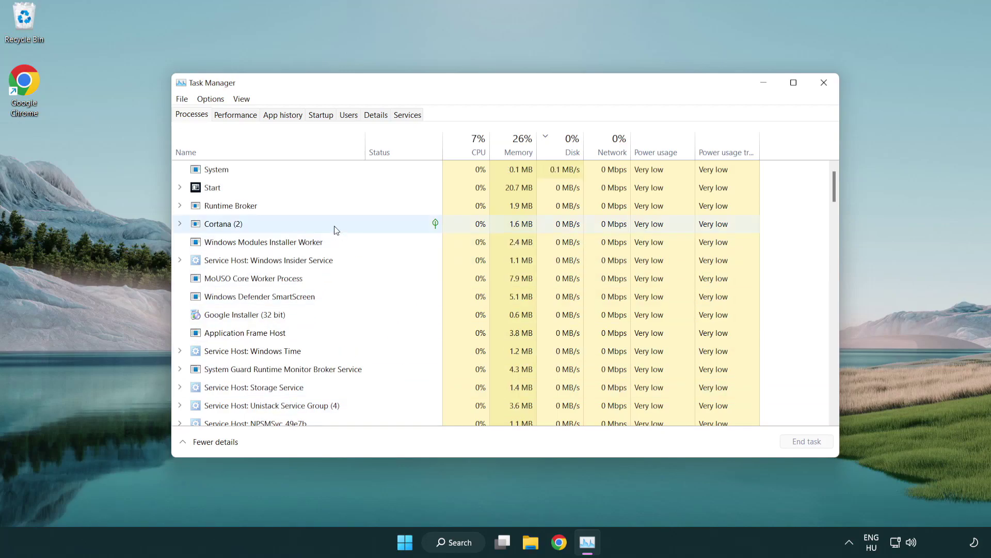
pyautogui.click(323, 116)
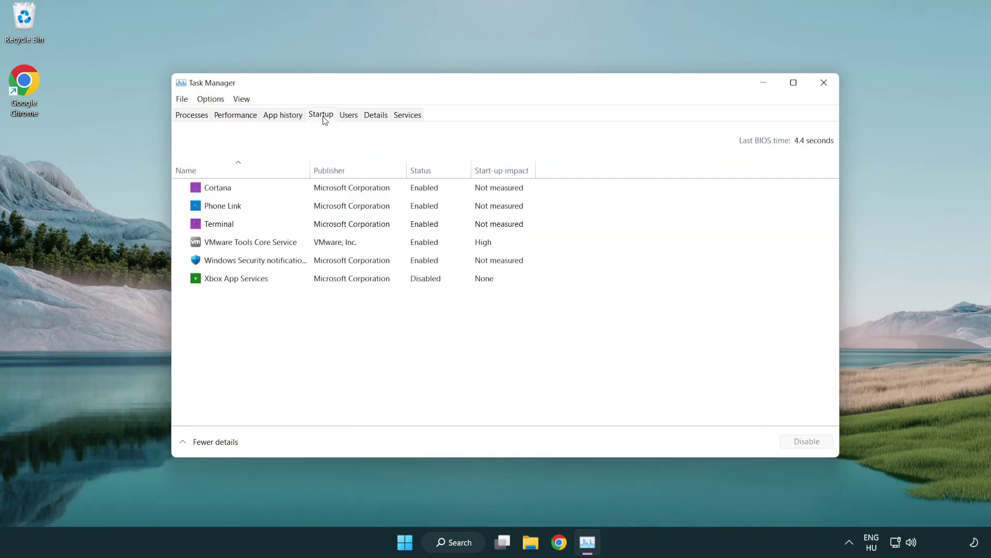
# Disable Terminal, Phone Link, Cortana and Windows Security at startup, then close Task Manager.
pyautogui.click(324, 226)
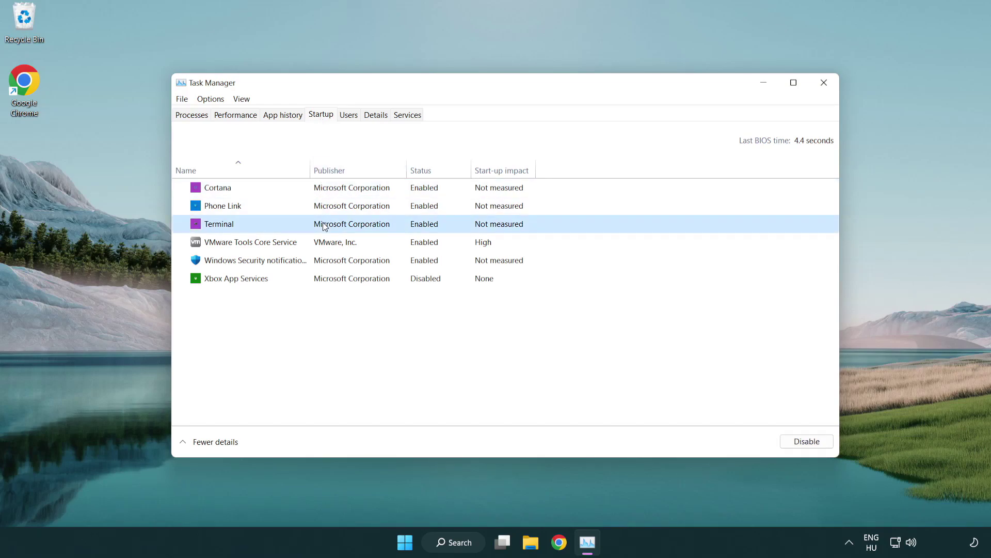
pyautogui.click(799, 441)
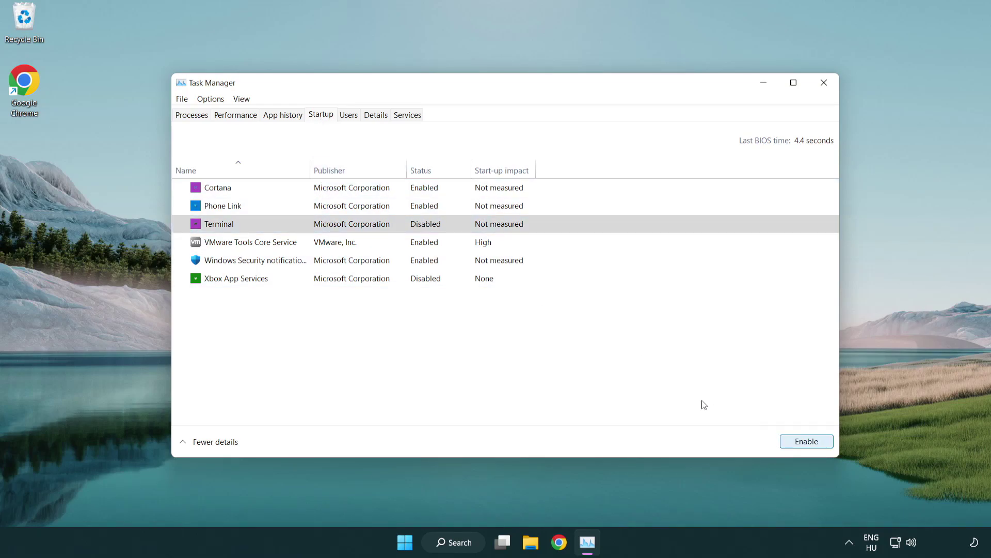
pyautogui.click(414, 210)
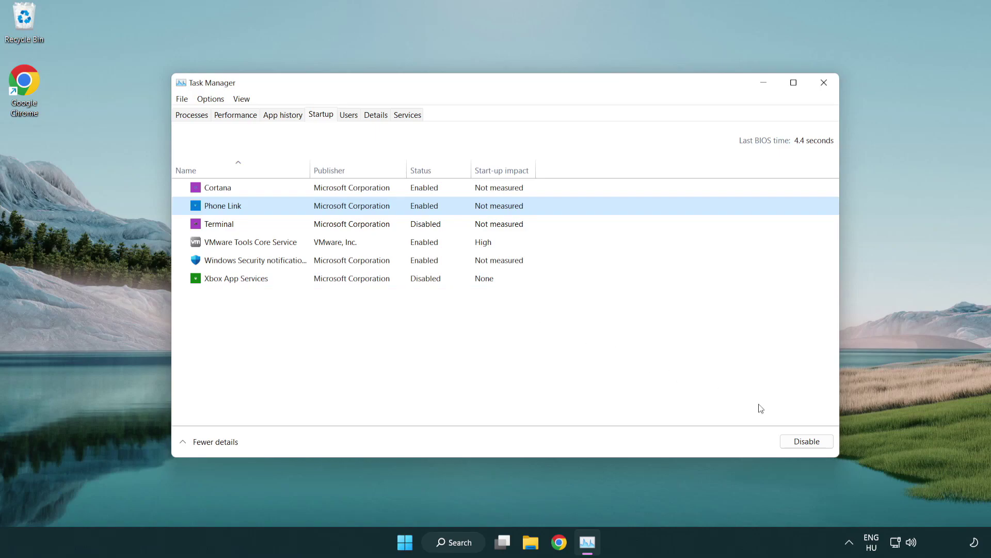
pyautogui.click(807, 443)
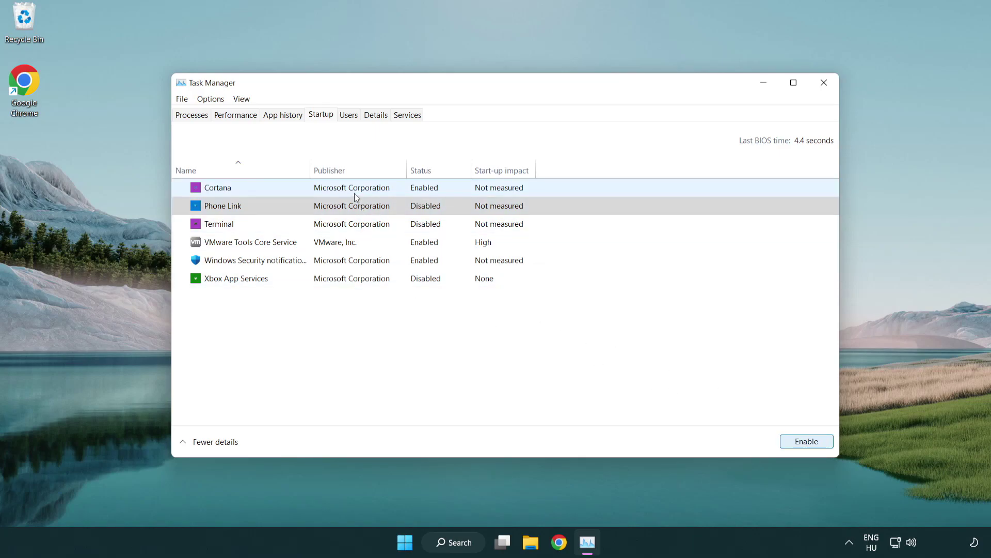
pyautogui.click(354, 193)
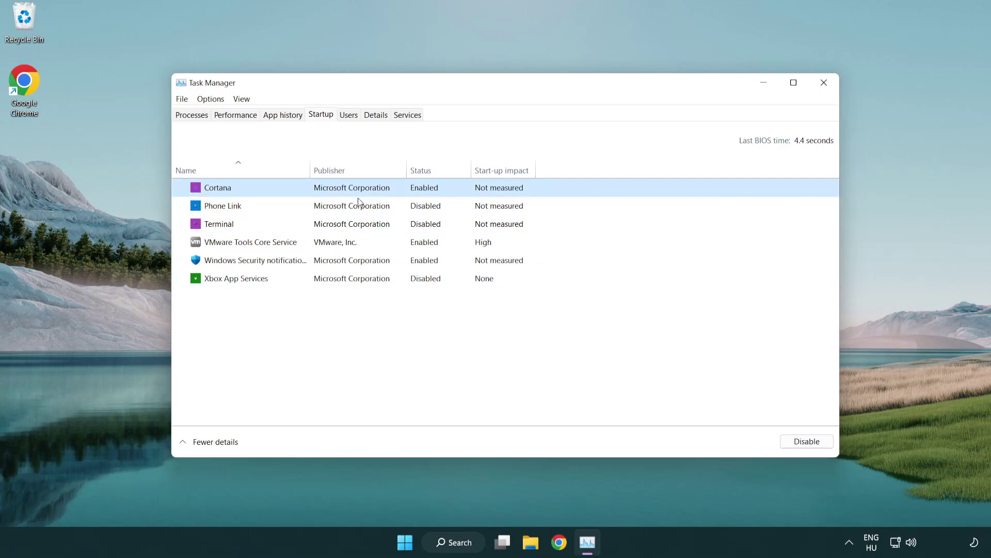
pyautogui.click(785, 439)
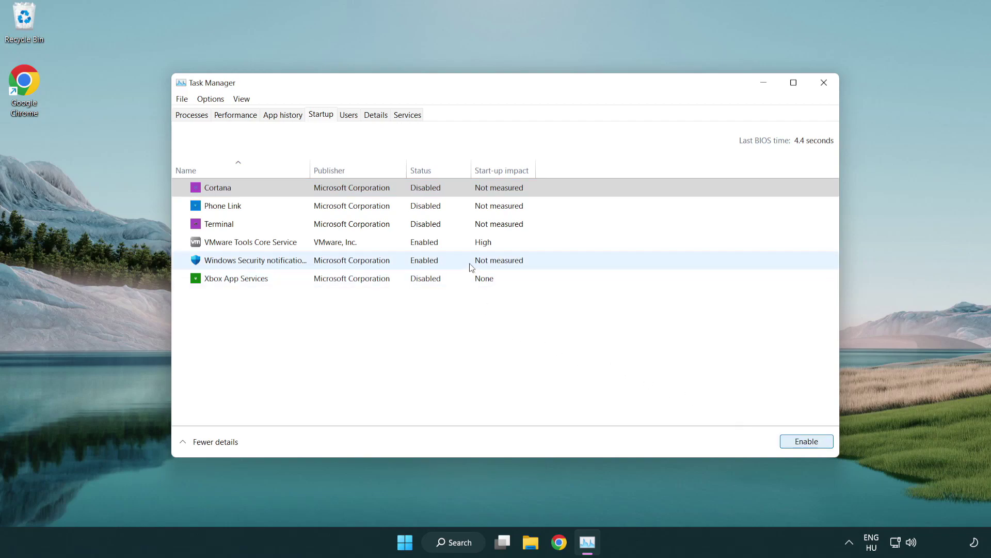
pyautogui.click(471, 266)
pyautogui.click(782, 439)
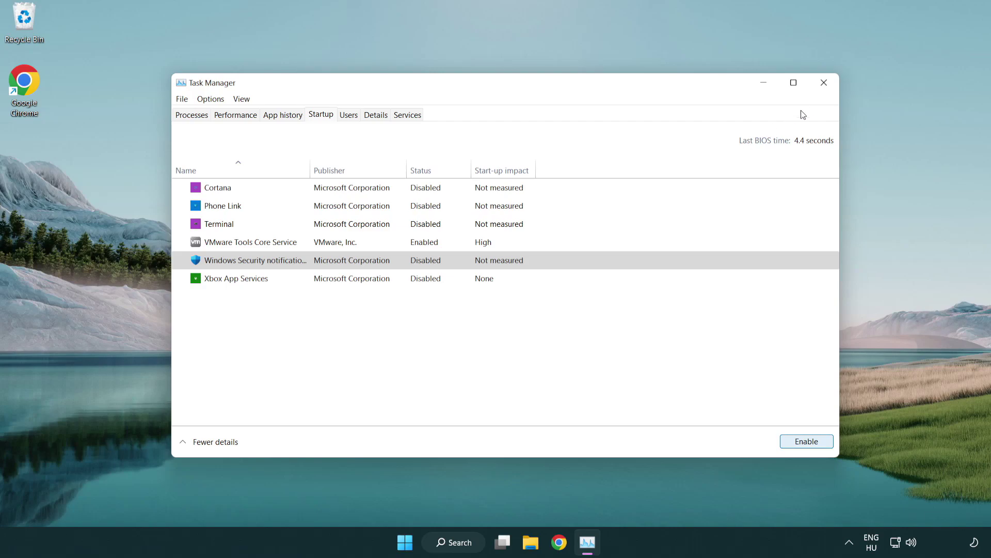
pyautogui.click(827, 90)
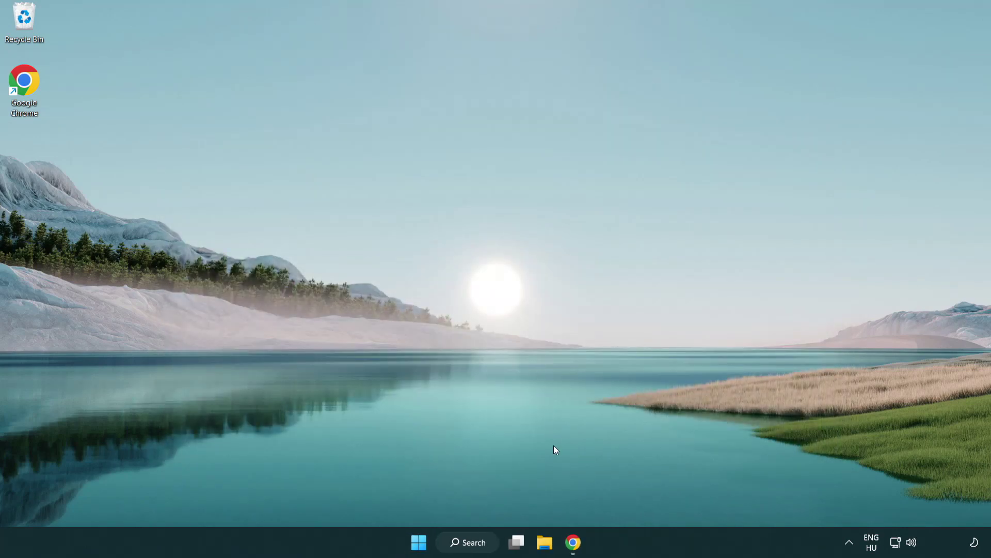
# Return to Chrome's DirectX End-User Runtime page and start downloading dxwebsetup.exe.
pyautogui.click(572, 542)
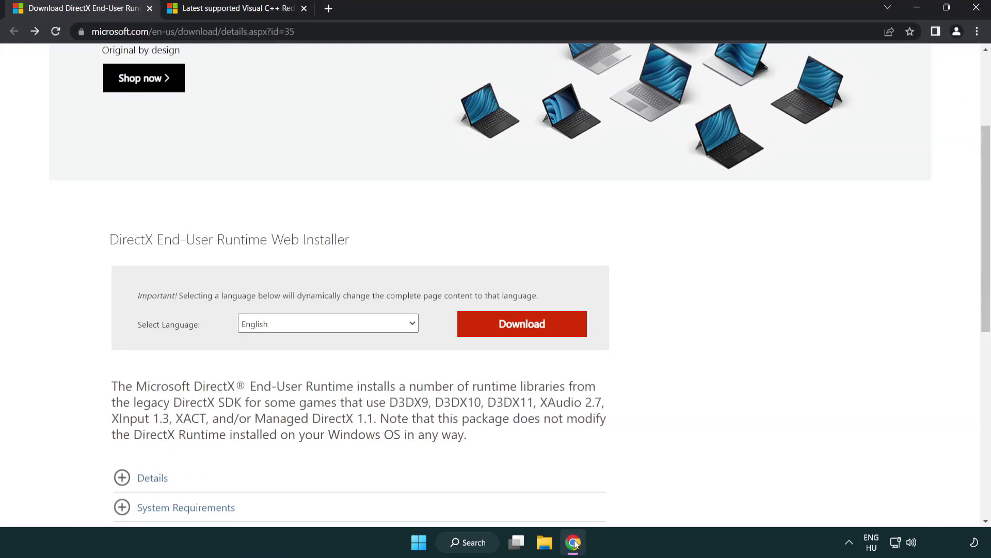
pyautogui.scroll(3, 425, 461)
pyautogui.click(77, 30)
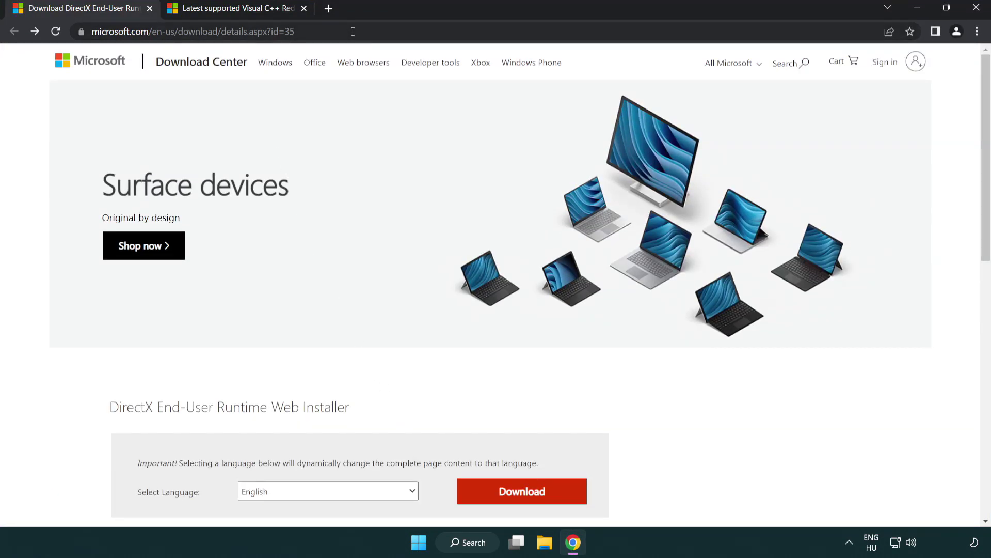
pyautogui.click(948, 226)
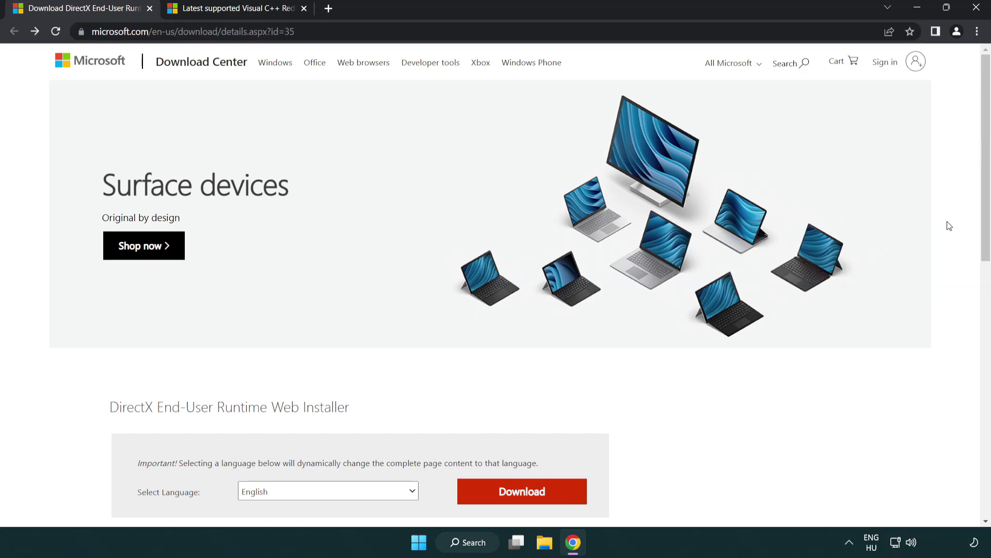
pyautogui.moveTo(984, 225); pyautogui.dragTo(983, 287)
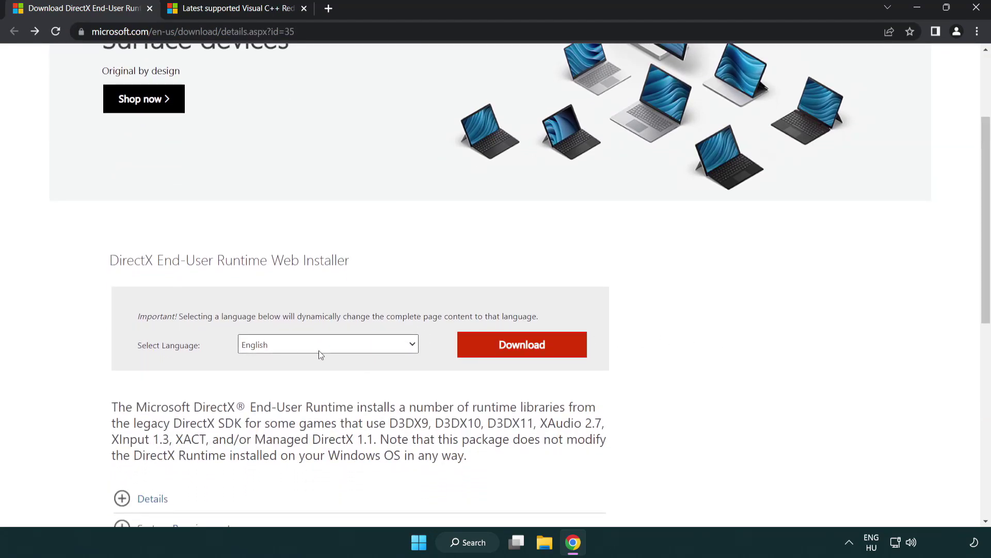
pyautogui.click(526, 355)
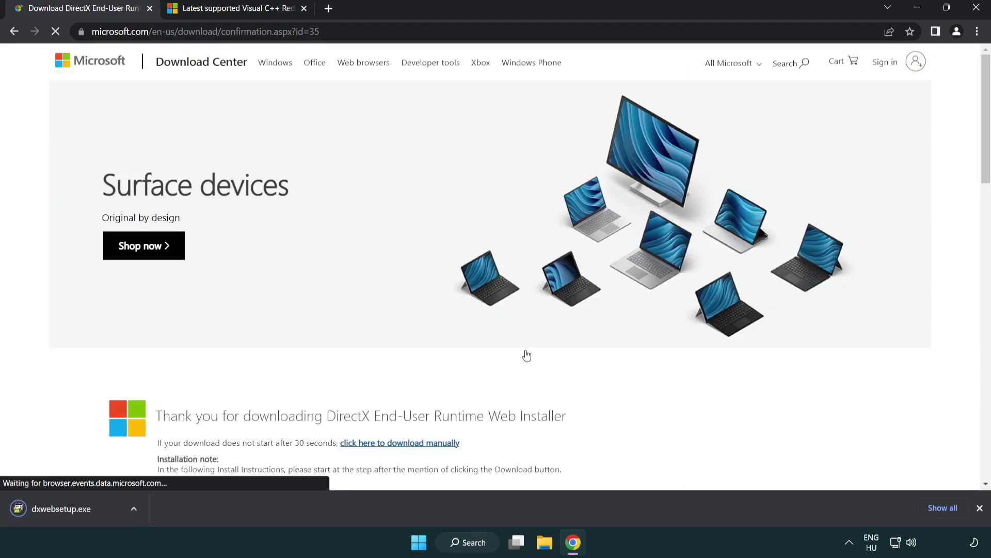
# Run dxwebsetup.exe, accept the license, and finish setup once it reports DirectX already current.
pyautogui.click(64, 510)
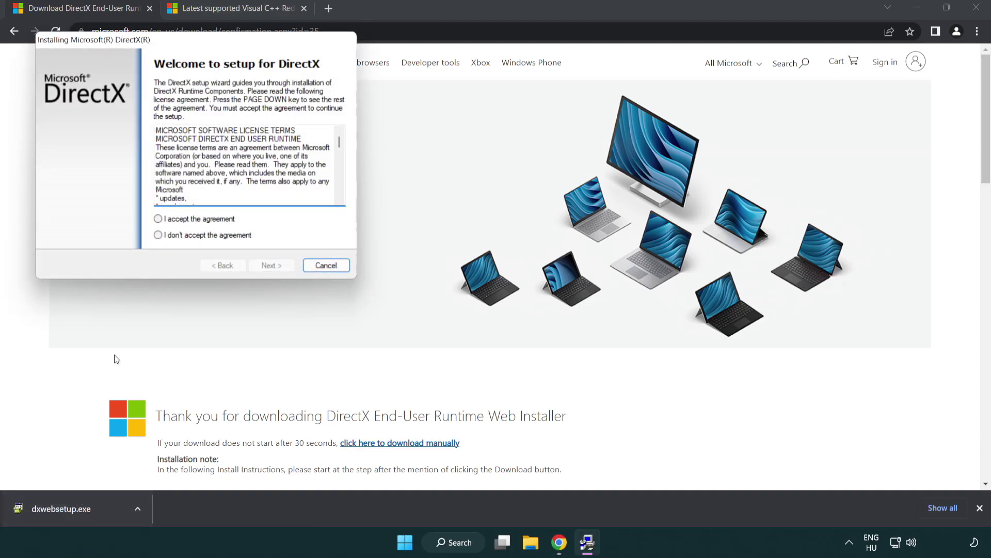
pyautogui.moveTo(149, 46); pyautogui.dragTo(436, 155)
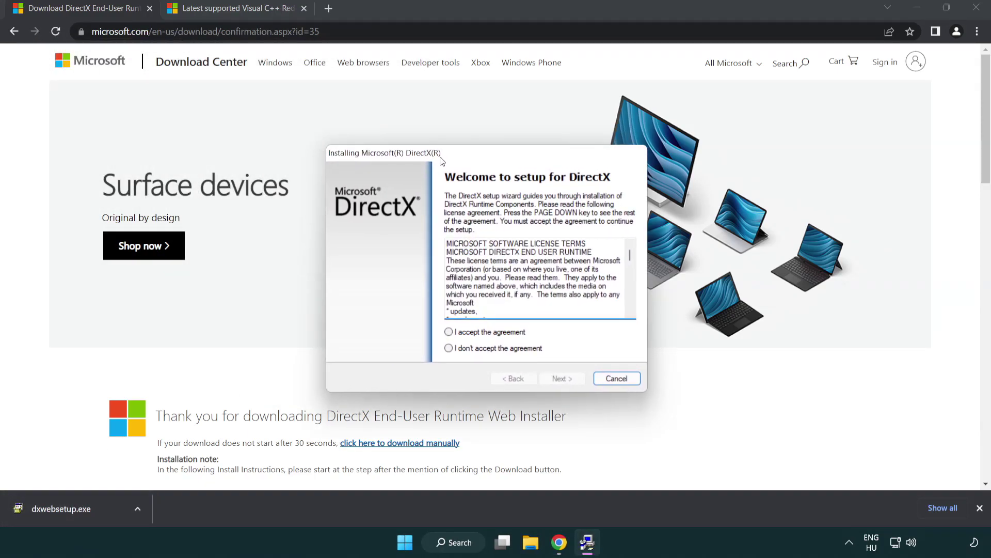
pyautogui.scroll(-5, 626, 256)
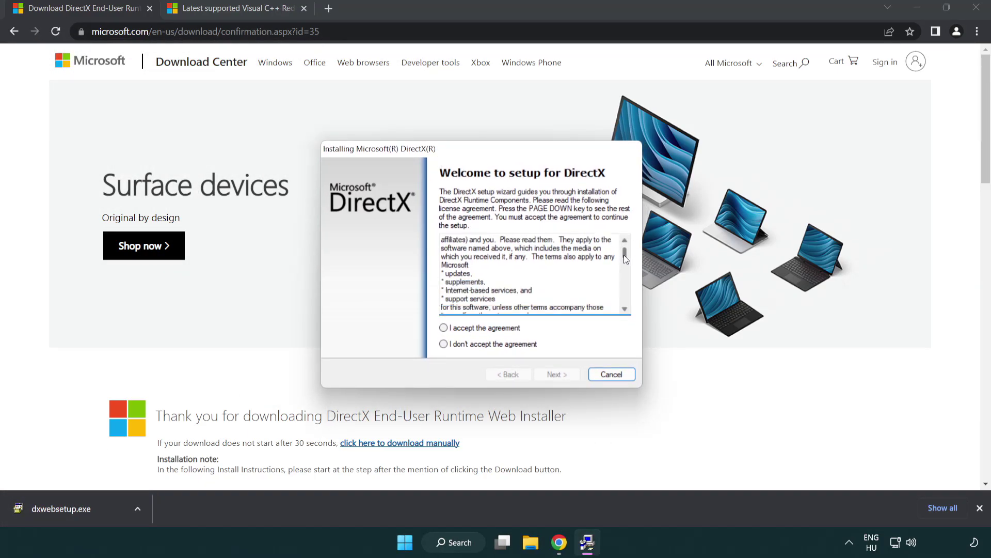
pyautogui.scroll(-5, 626, 255)
pyautogui.scroll(-5, 626, 255)
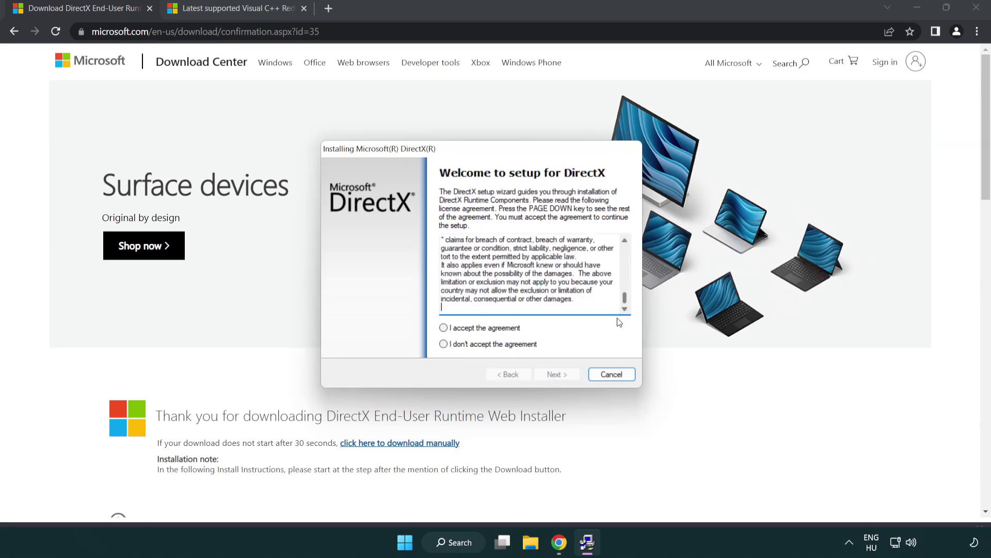
pyautogui.click(444, 329)
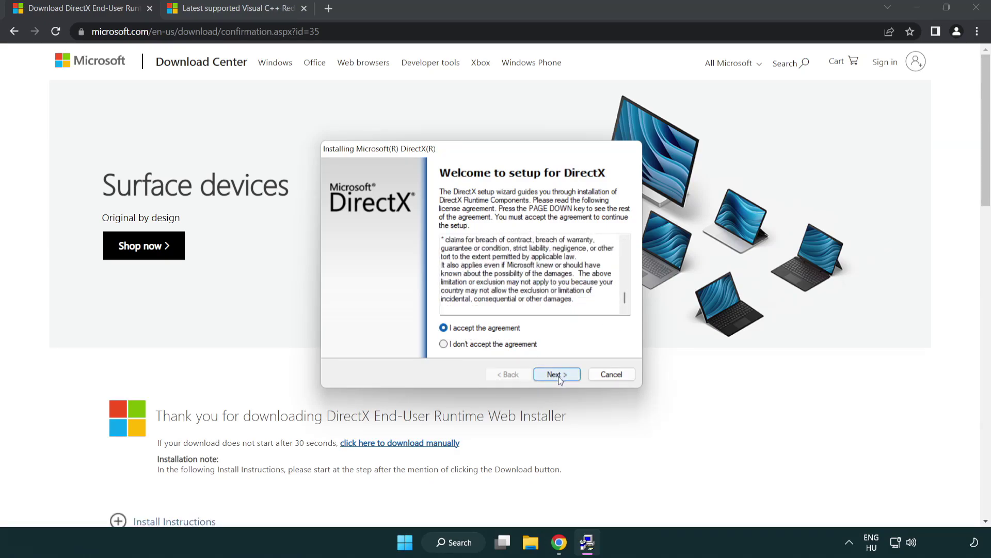
pyautogui.click(557, 374)
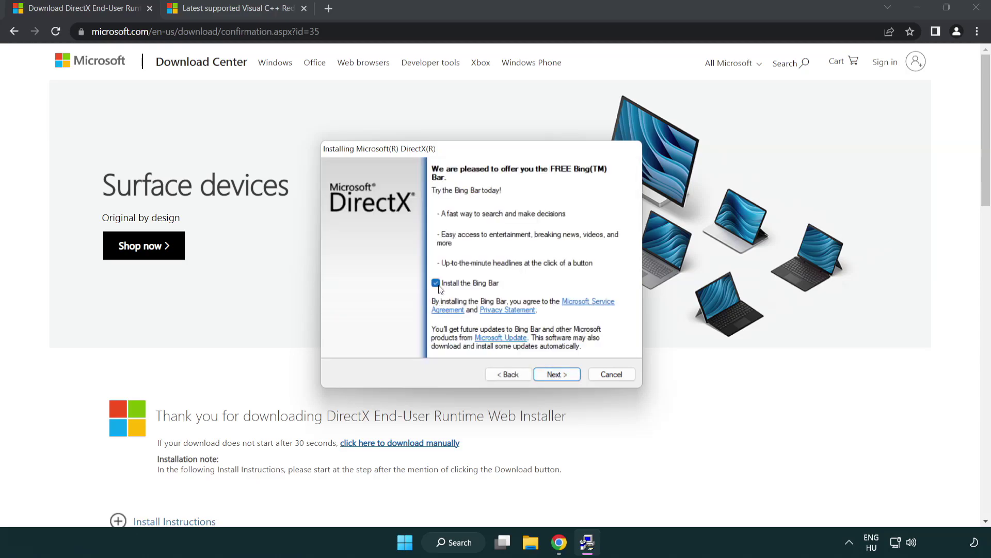
pyautogui.click(562, 375)
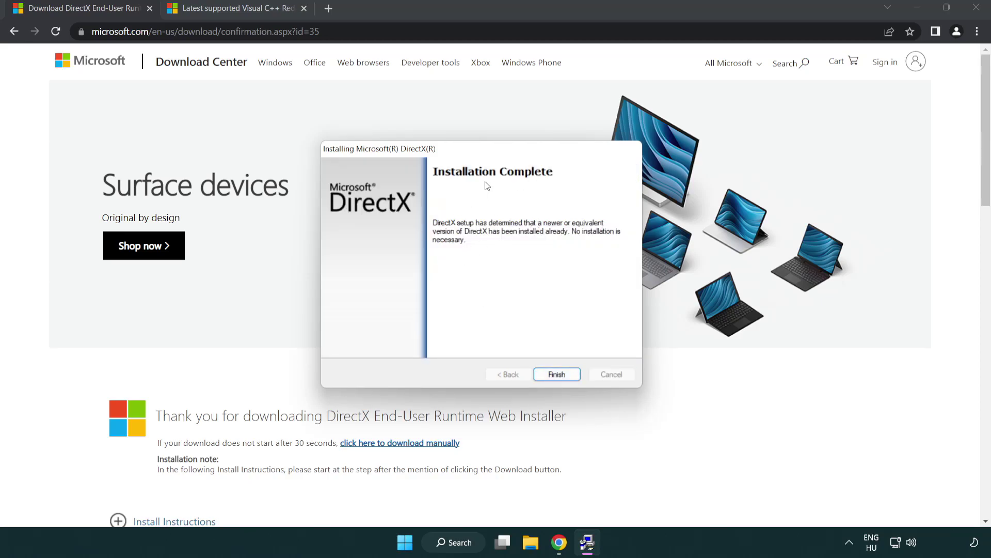
pyautogui.click(557, 373)
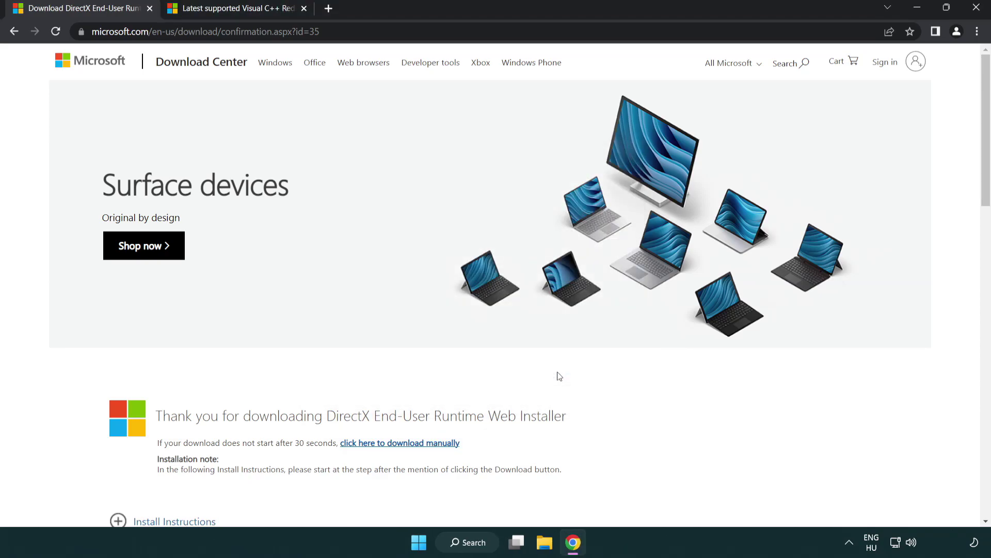
# Close the DirectX tab and download the ARM64, X86 and X64 Visual C++ 2015-2022 installers.
pyautogui.click(149, 9)
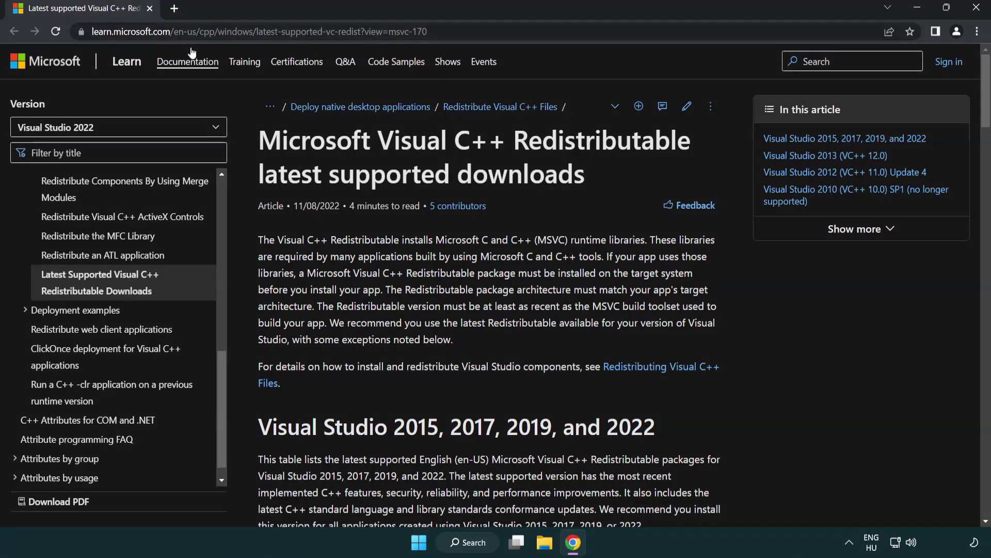
pyautogui.click(492, 32)
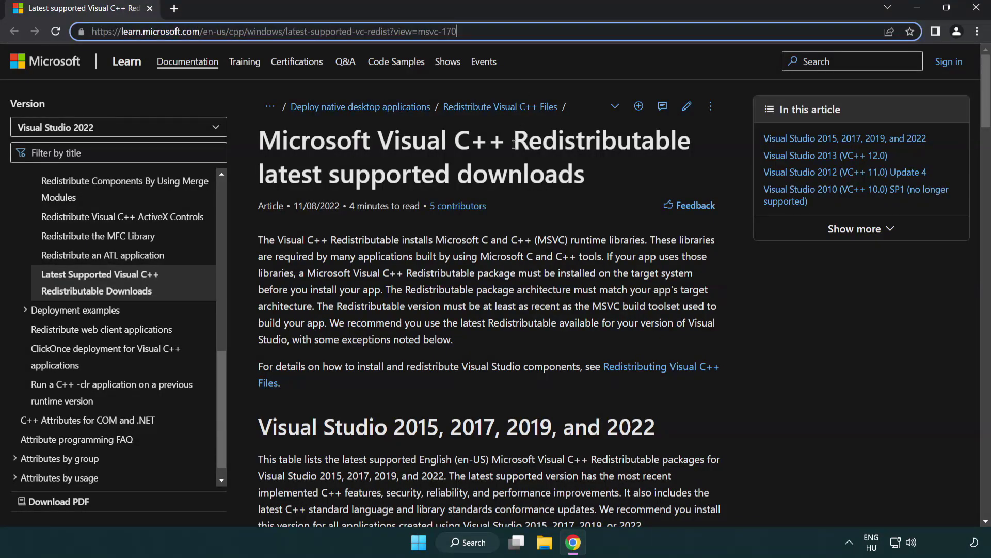
pyautogui.scroll(-3, 511, 174)
pyautogui.scroll(-1, 511, 174)
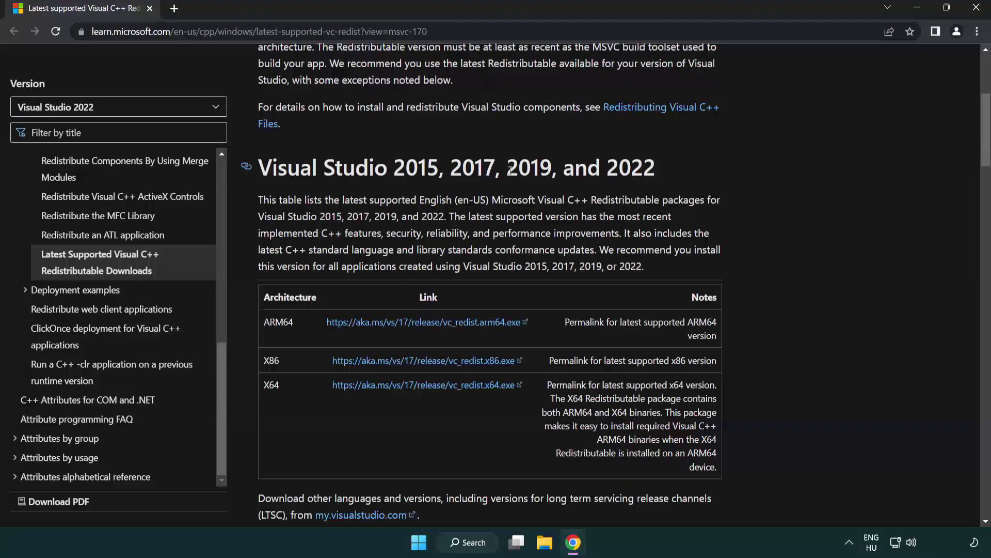
pyautogui.scroll(-1, 486, 227)
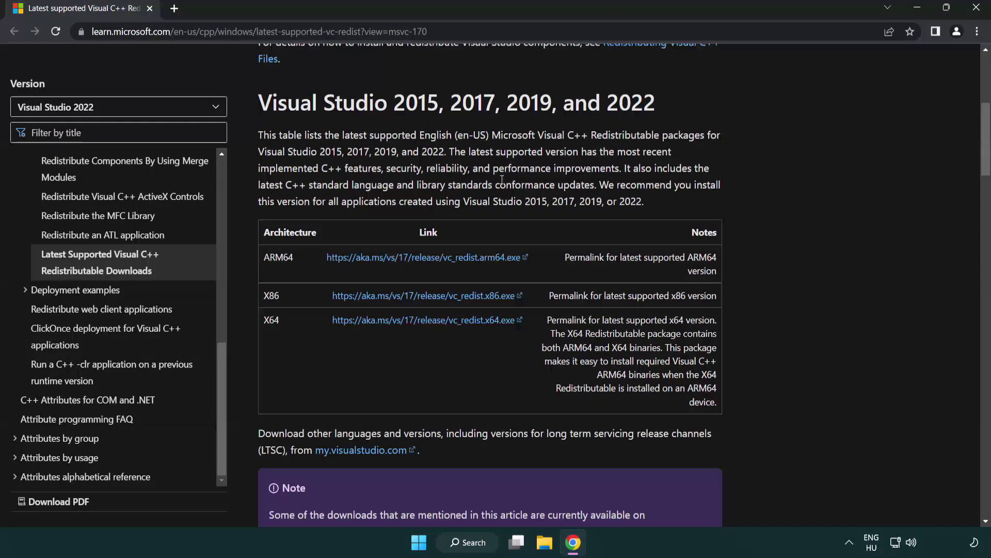
pyautogui.click(383, 257)
pyautogui.click(411, 299)
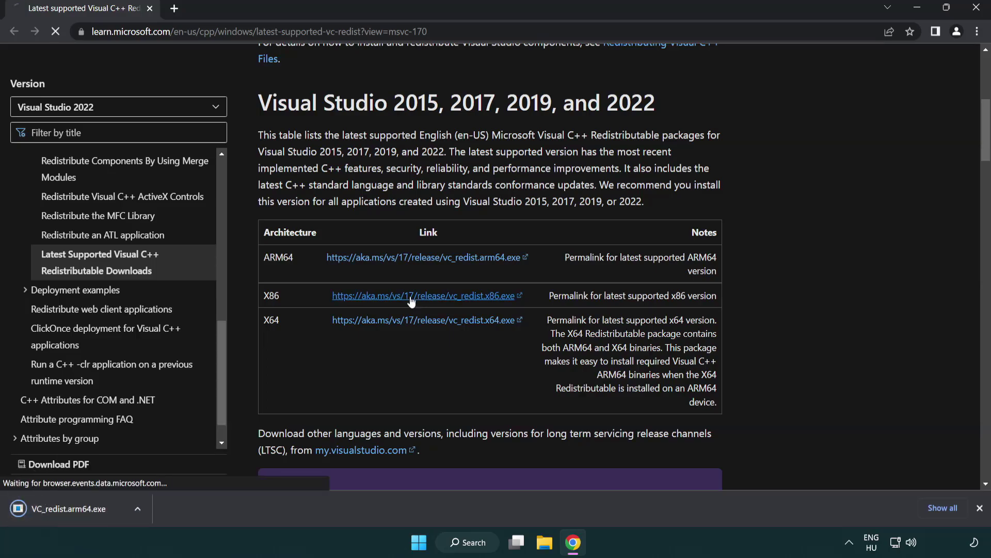
pyautogui.click(413, 321)
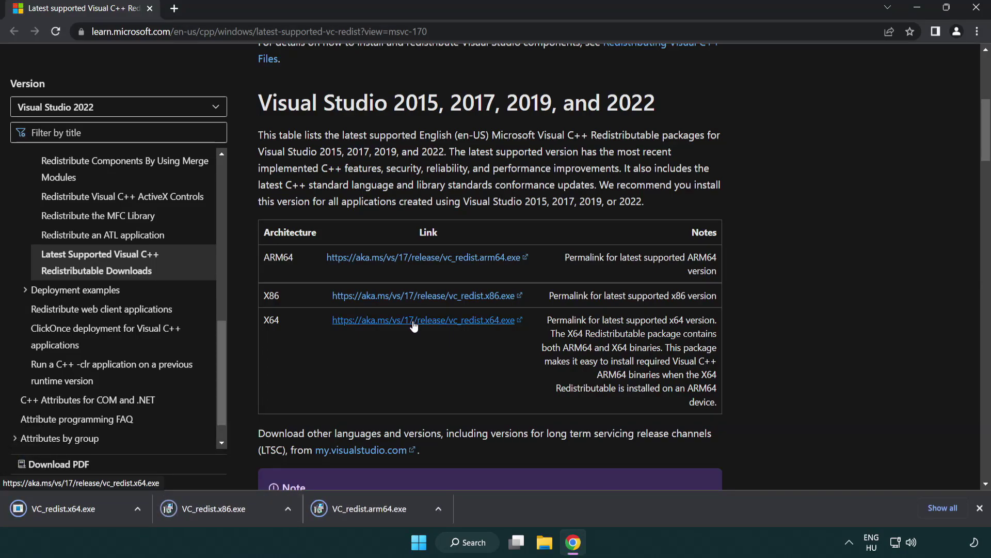
# Try installing the ARM64 redistributable with the license accepted, then dismiss the unsupported failure.
pyautogui.click(379, 516)
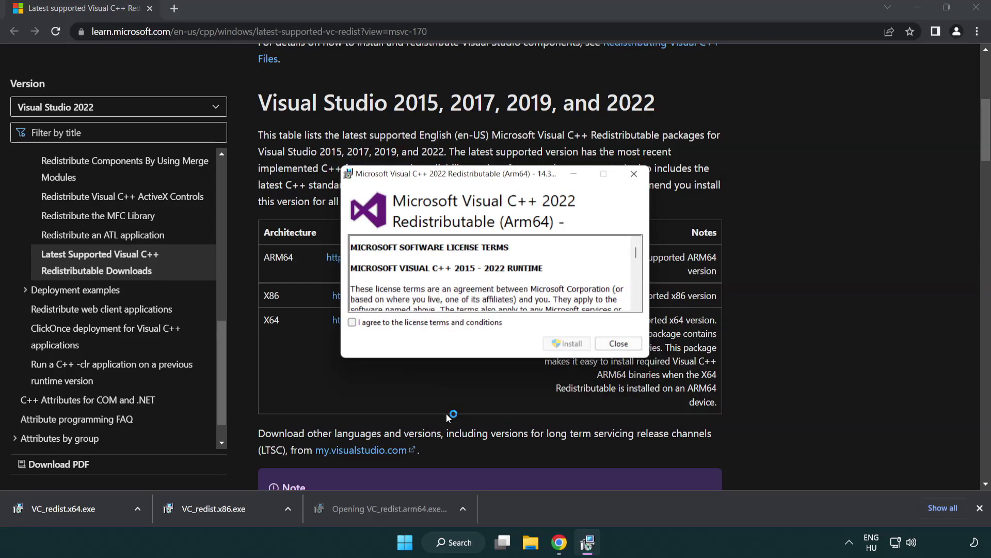
pyautogui.moveTo(636, 253); pyautogui.dragTo(636, 295)
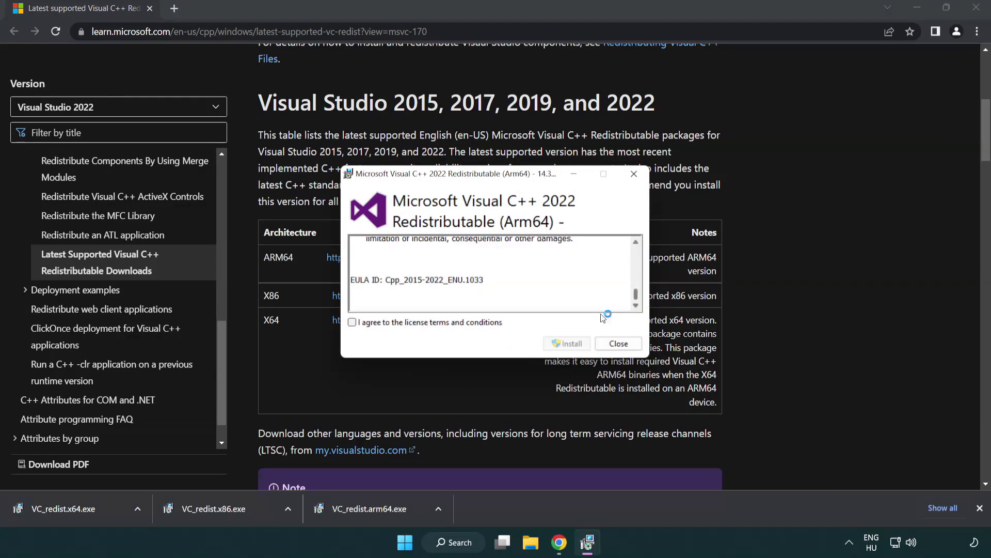
pyautogui.click(354, 323)
pyautogui.click(552, 343)
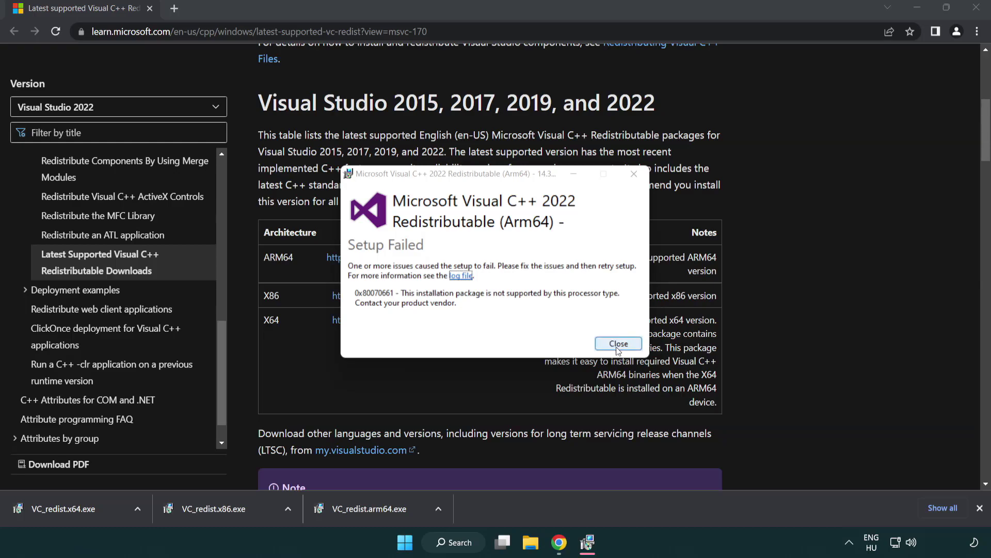
pyautogui.click(618, 343)
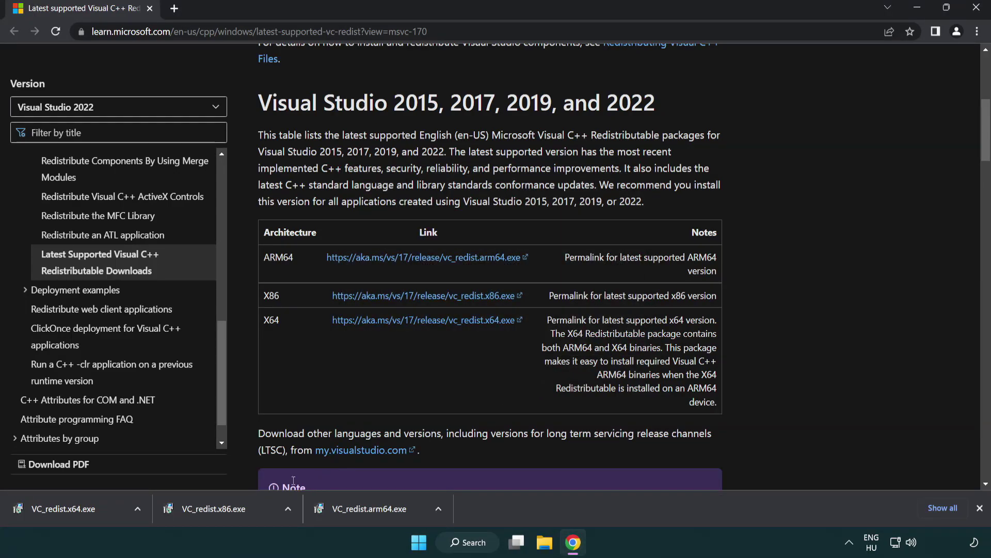
# Install the x86 and x64 redistributables (x64 14.34.31931) and close setup without restarting.
pyautogui.click(221, 515)
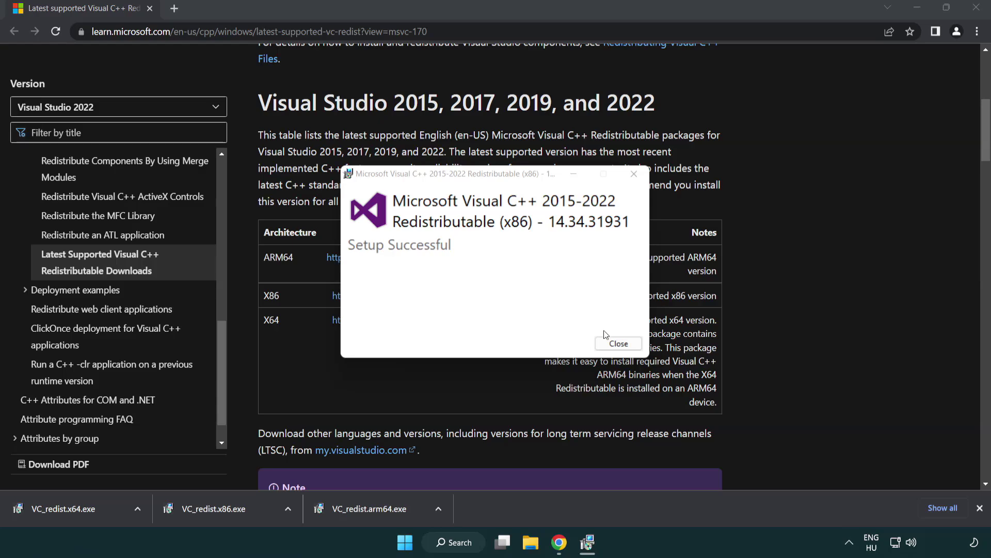
pyautogui.click(619, 344)
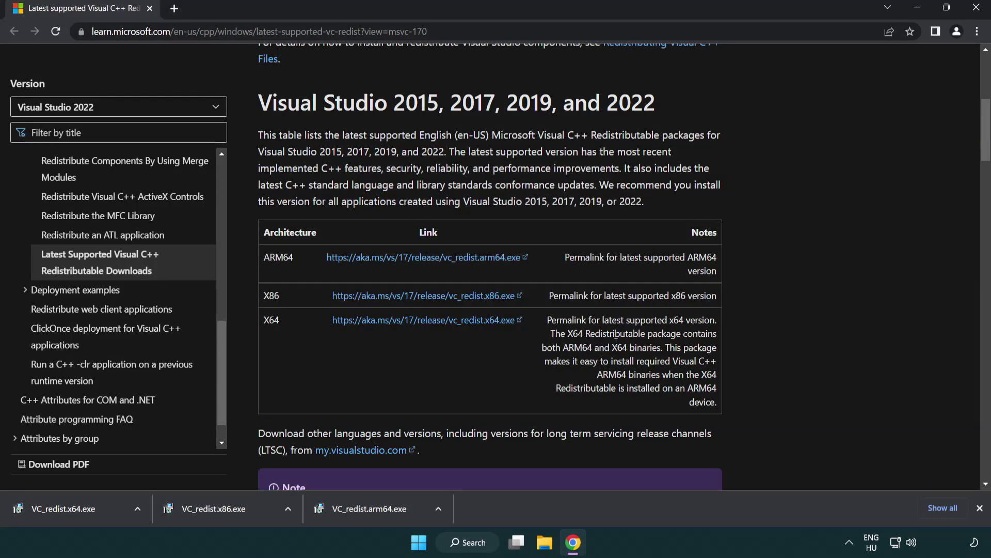
pyautogui.click(74, 507)
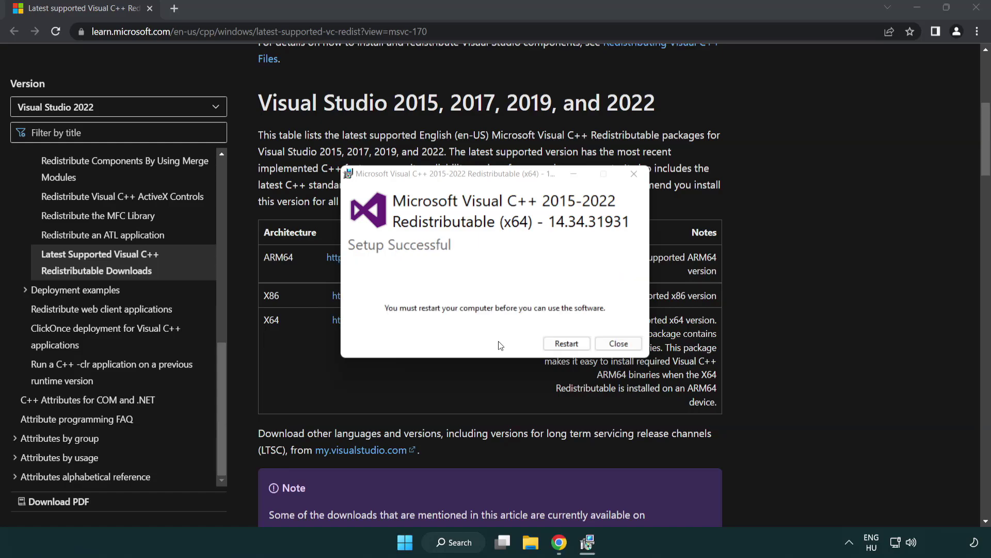
pyautogui.click(626, 350)
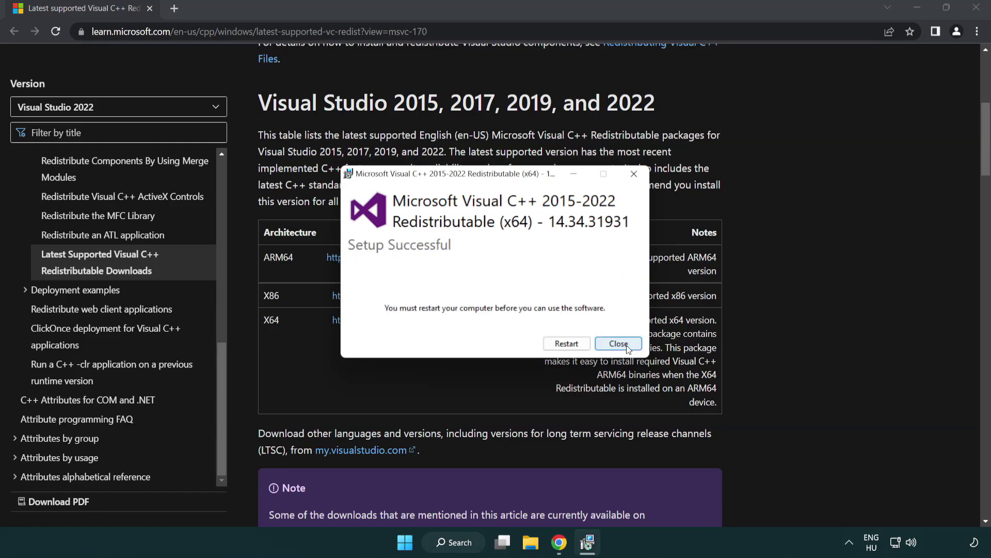
pyautogui.click(626, 346)
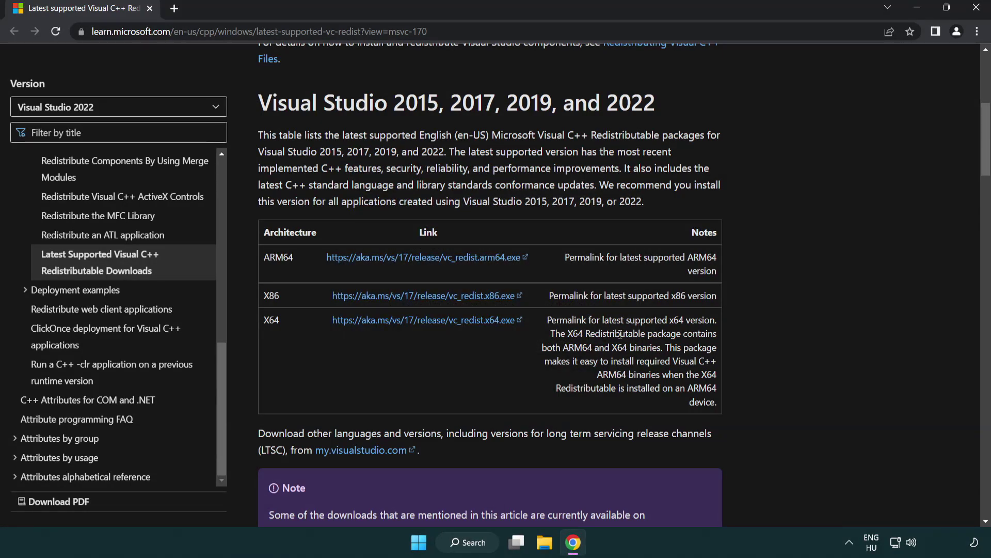
# Close Chrome, search for cmd, and launch Command Prompt as administrator.
pyautogui.click(976, 8)
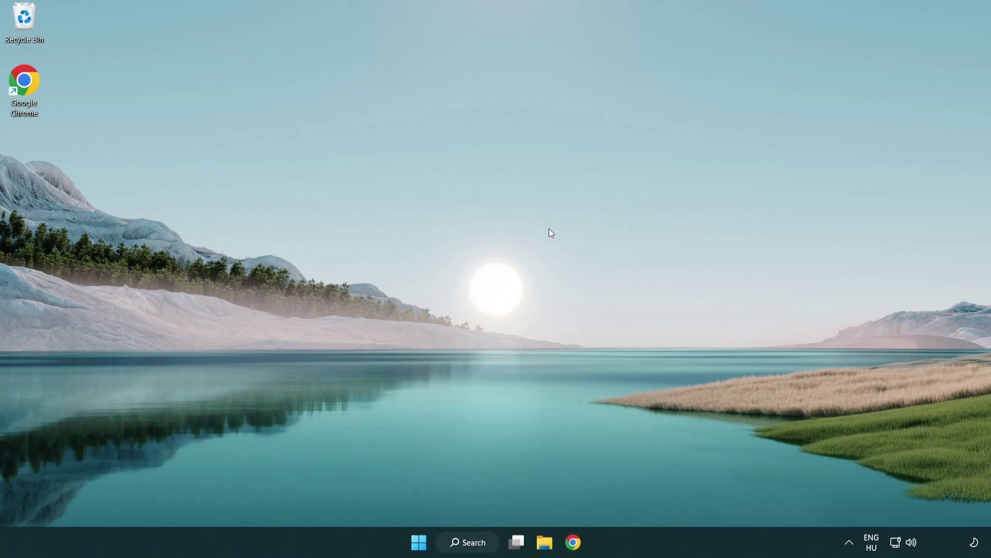
pyautogui.click(462, 542)
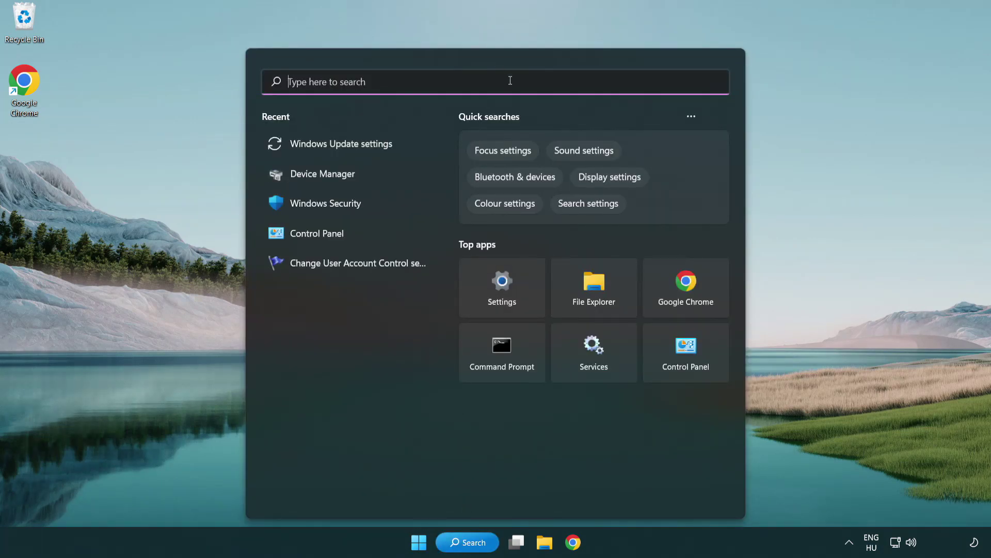
pyautogui.write('cmd')
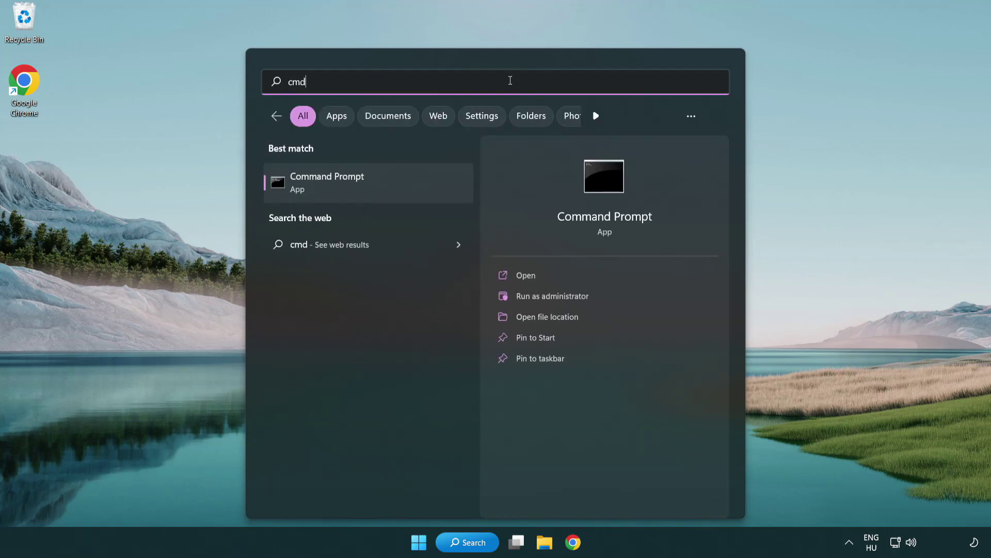
pyautogui.rightClick(379, 184)
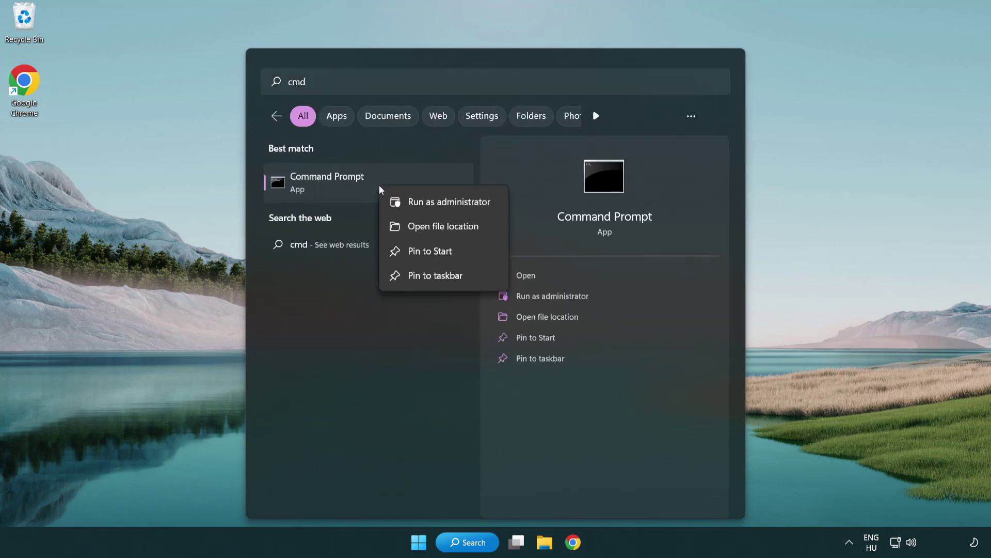
pyautogui.click(448, 206)
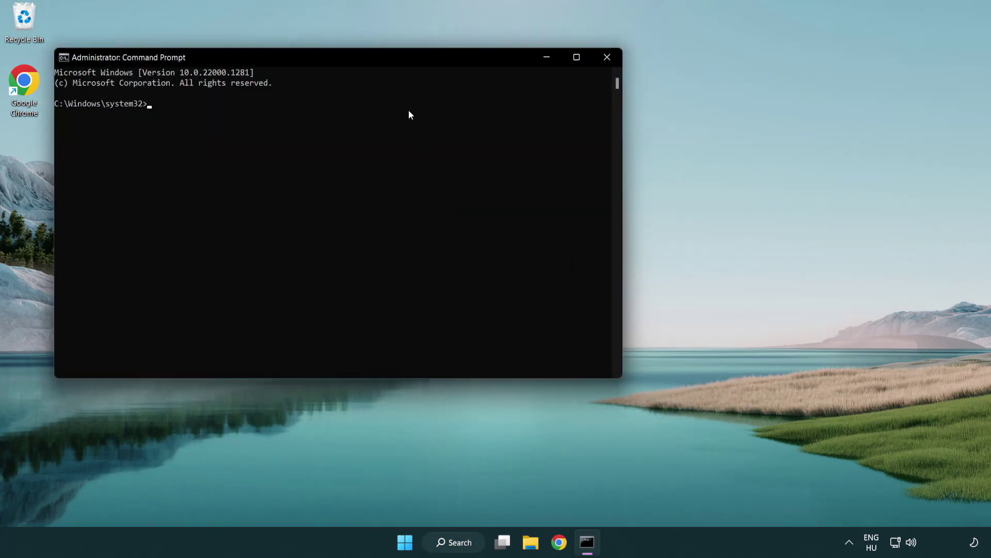
# Run sfc /scannow, which verifies 100% and finds no integrity violations.
pyautogui.moveTo(354, 60); pyautogui.dragTo(499, 103)
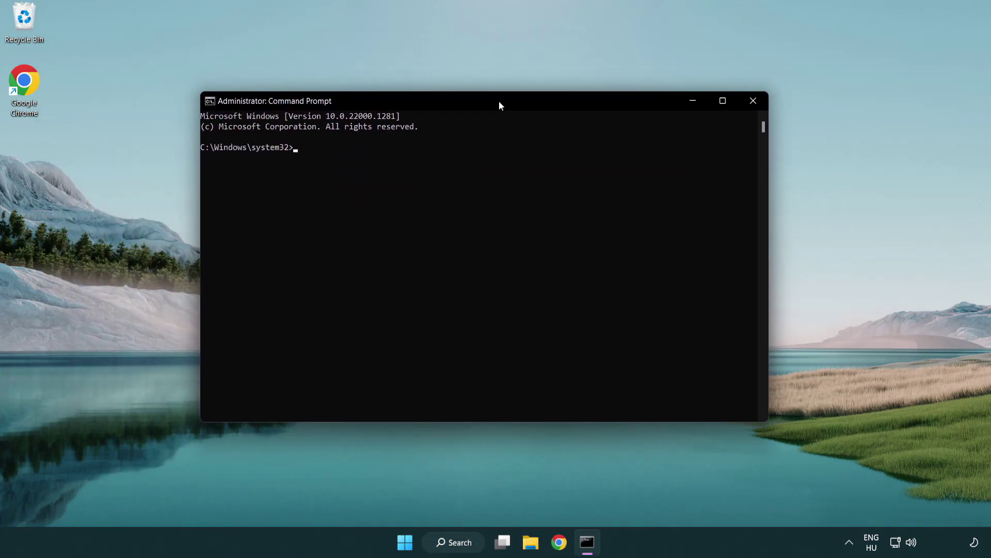
pyautogui.write('sfc /sc')
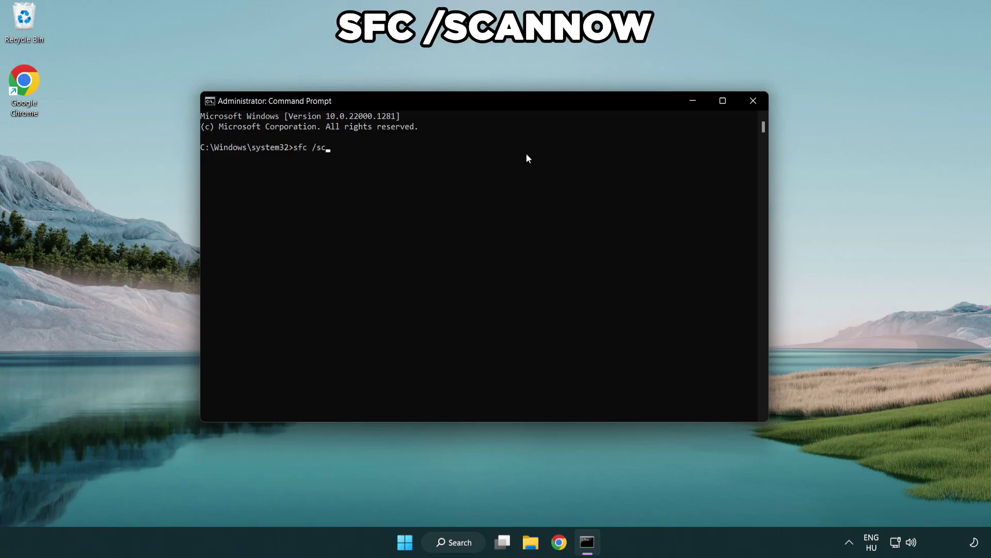
pyautogui.write('annow')
pyautogui.press('Return')
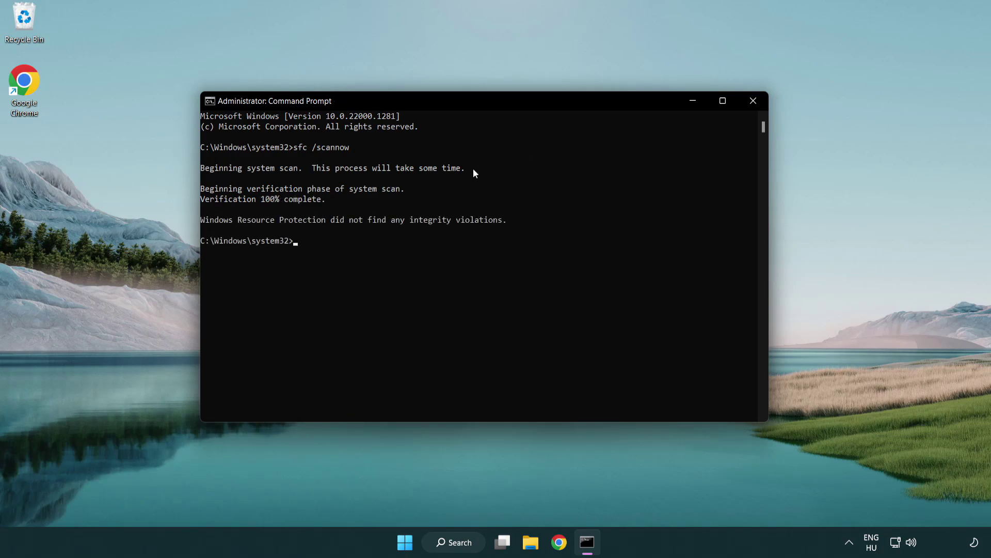
# Close Command Prompt and bring up the Start menu power options to restart.
pyautogui.click(754, 101)
pyautogui.click(413, 546)
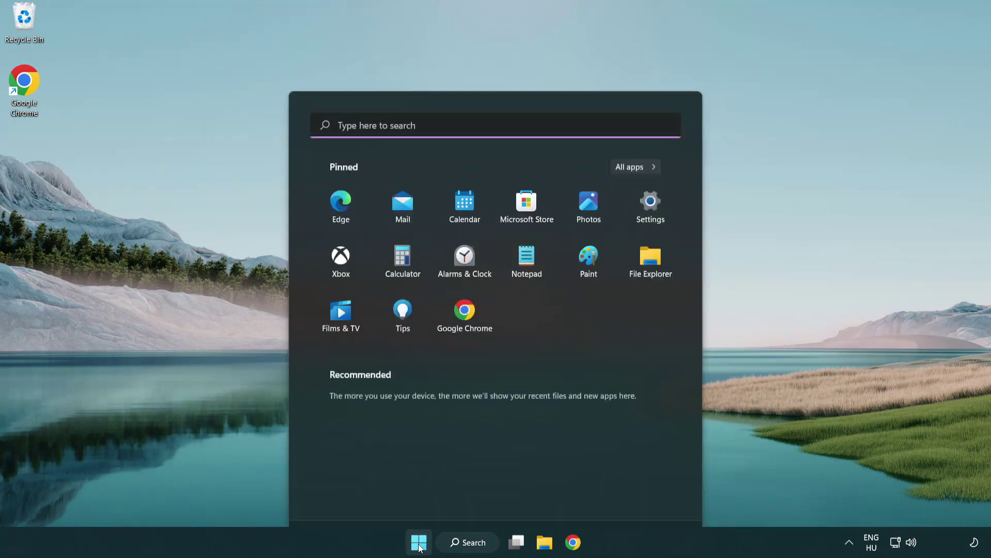
pyautogui.click(660, 496)
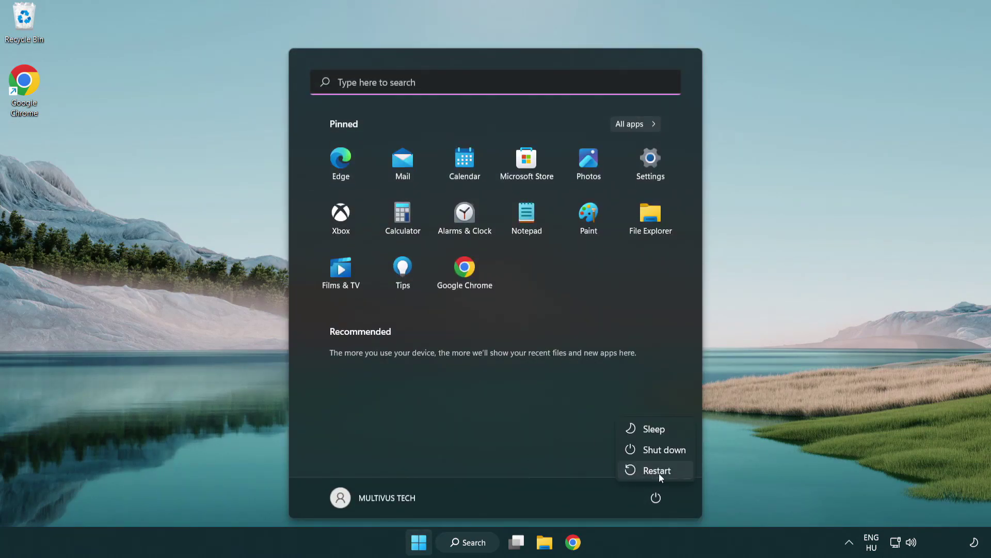